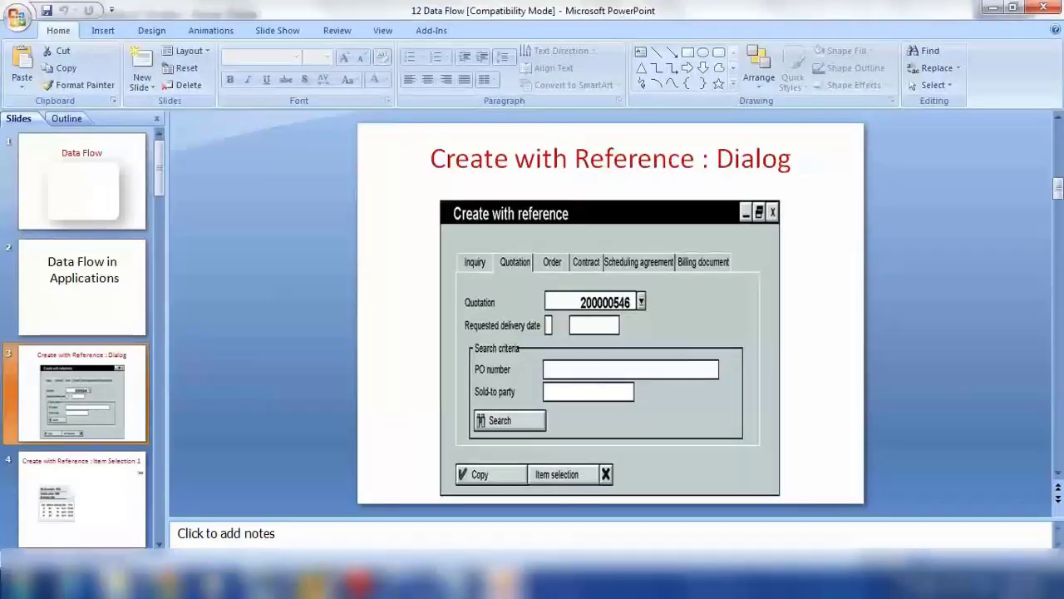
# Switch to SAP, start transaction VA02 and display the document flow of the proposed sales order.
pyautogui.moveTo(312, 582)
pyautogui.click(380, 523)
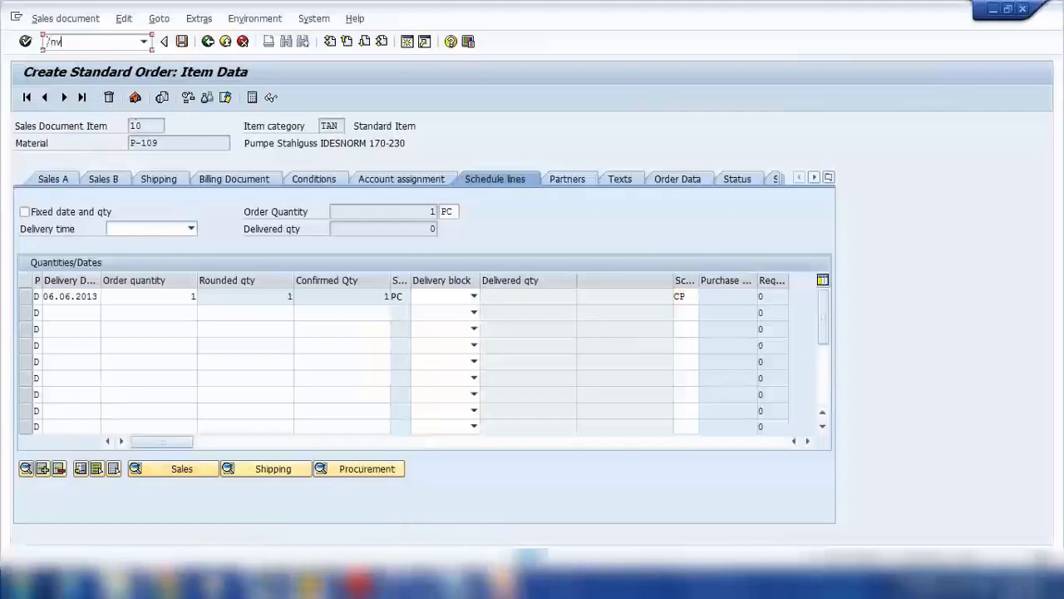
pyautogui.write('/nva02')
pyautogui.press('Return')
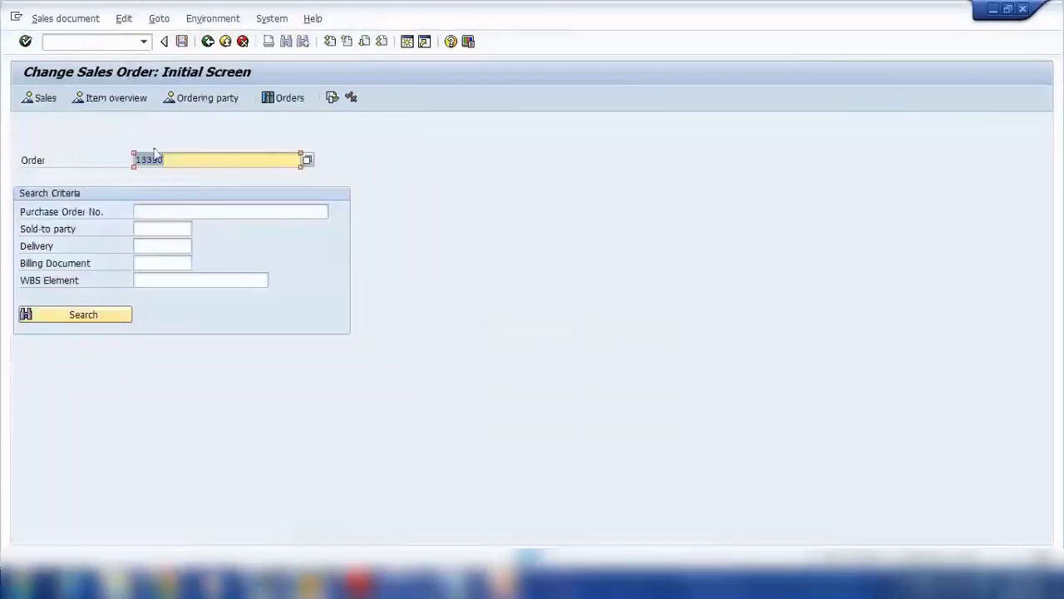
pyautogui.press('Return')
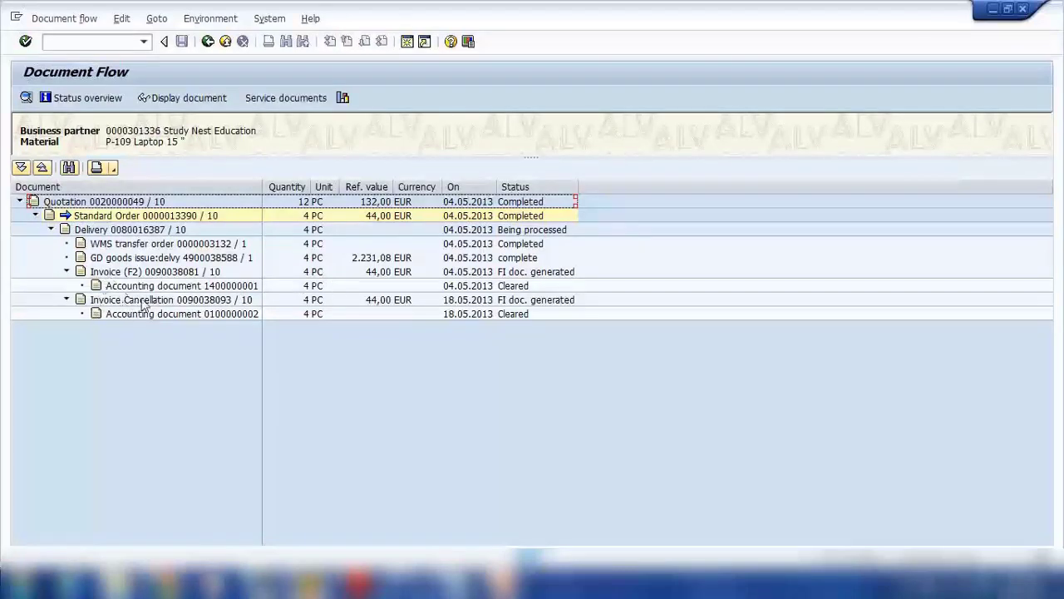
# Return to PowerPoint to present the Create with Reference slides, and switch back to the SAP session showing schedule line categories.
pyautogui.click(991, 12)
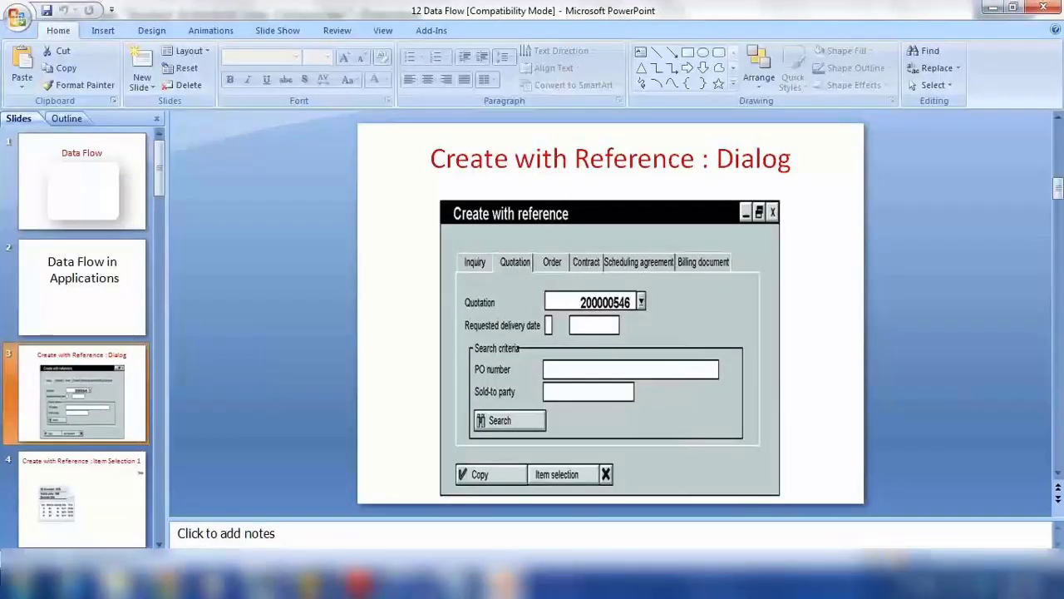
pyautogui.hotkey('shift', 'F5')
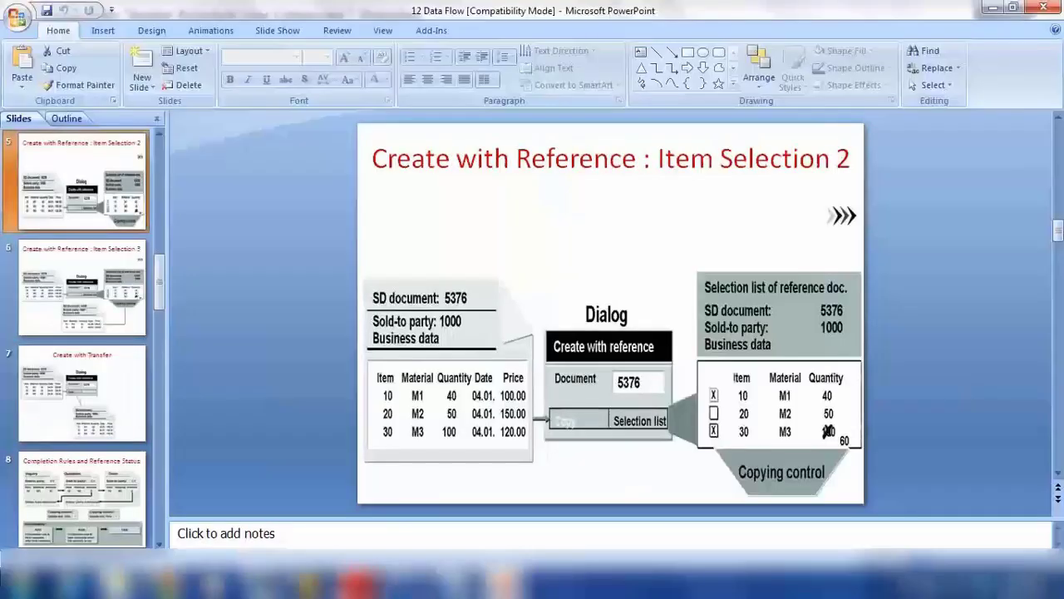
pyautogui.moveTo(357, 586)
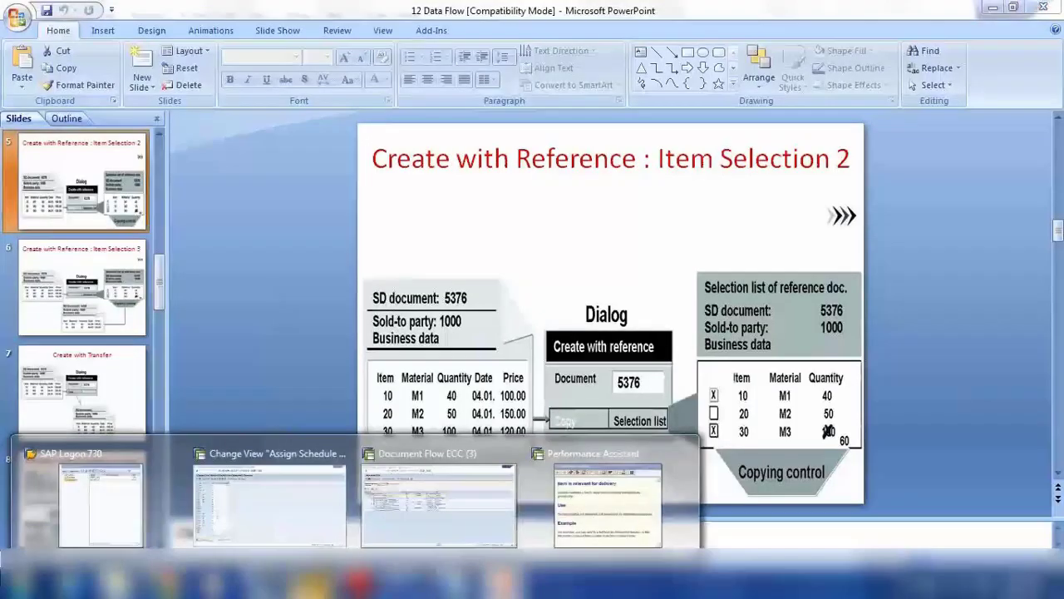
pyautogui.click(274, 513)
pyautogui.click(66, 43)
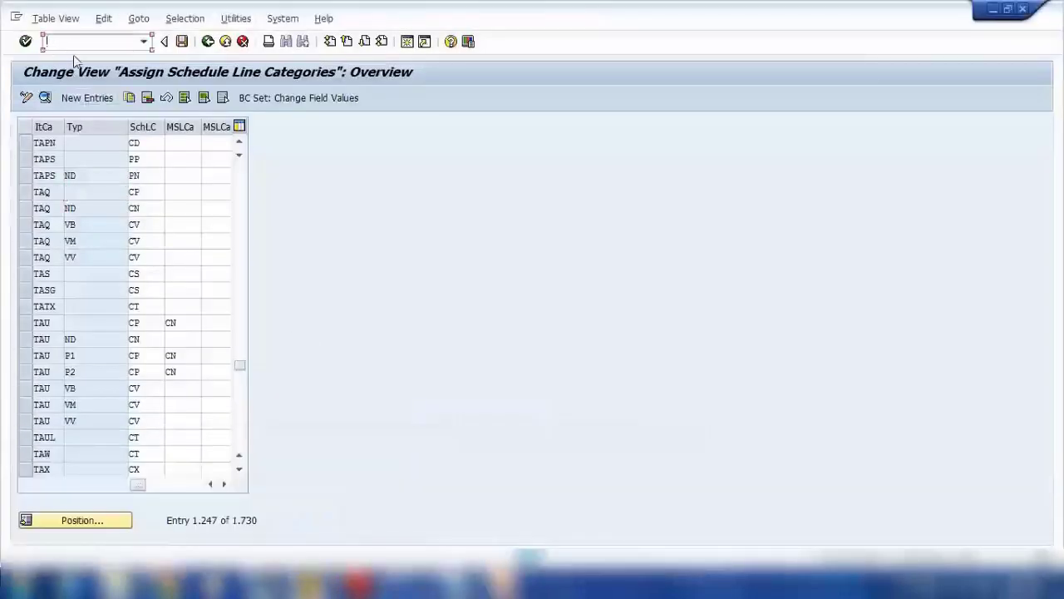
pyautogui.write('/nv')
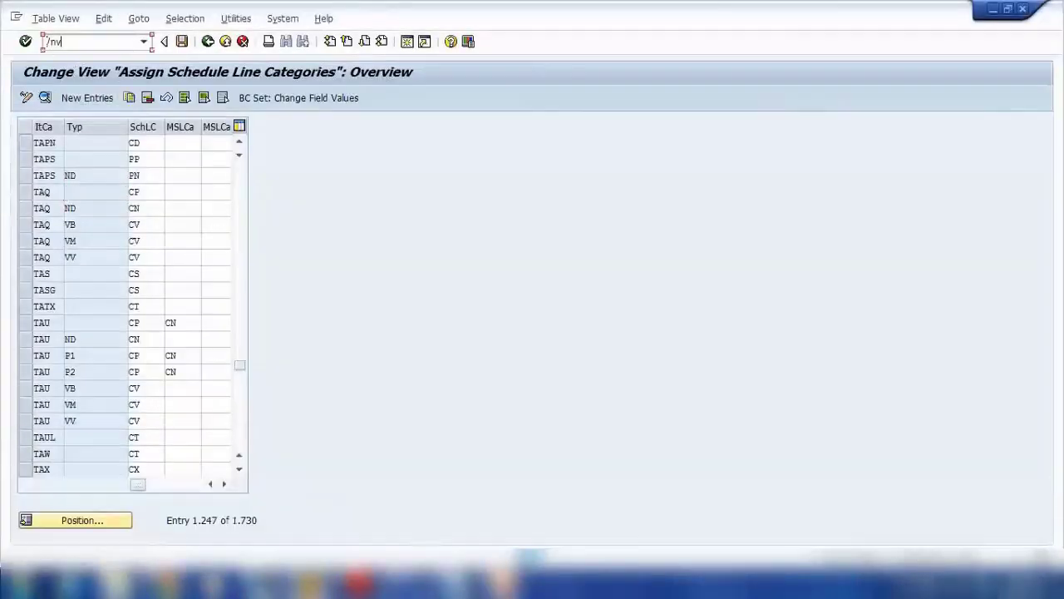
pyautogui.write('a01')
pyautogui.press('Return')
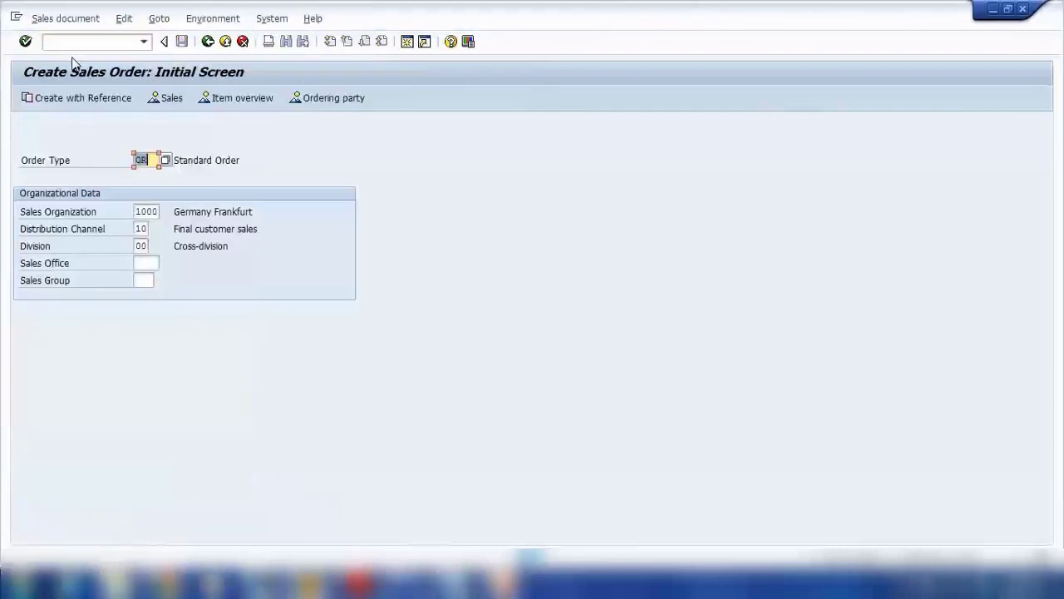
pyautogui.click(208, 41)
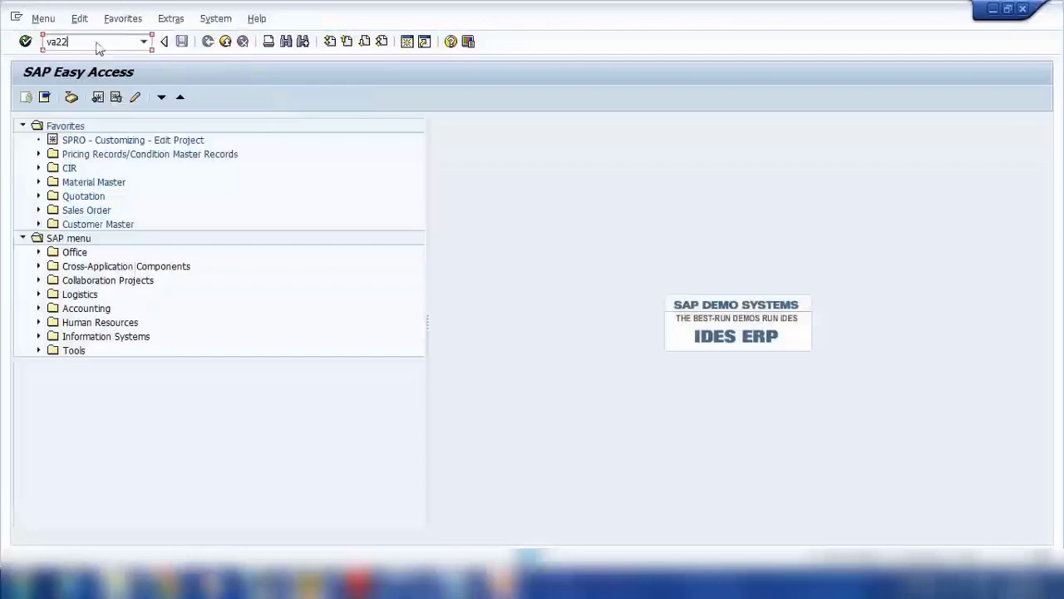
# Start transaction VA22, open the proposed quotation and examine the standard order in its document flow.
pyautogui.press('Return')
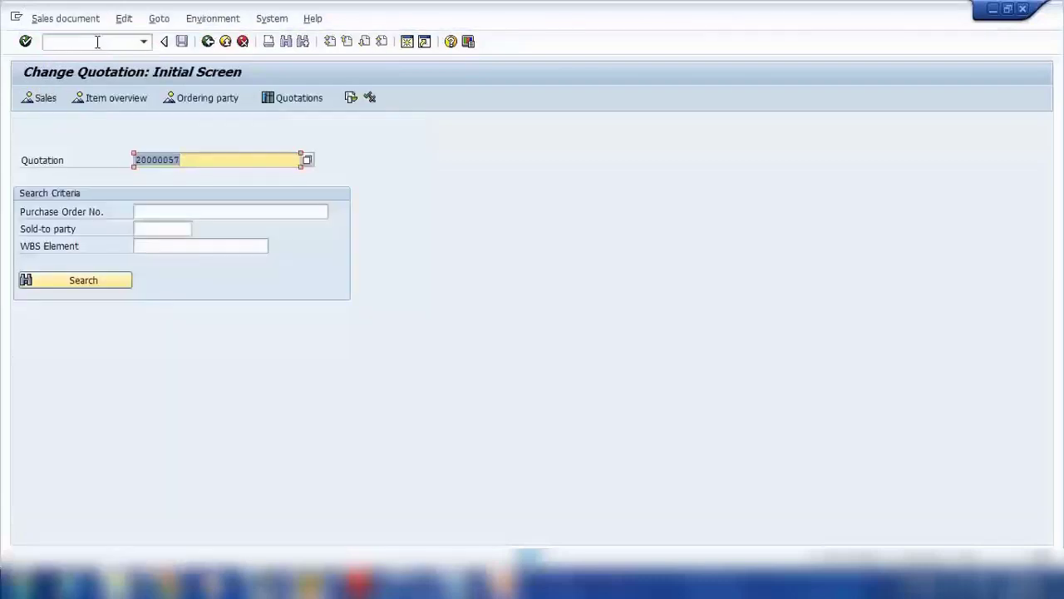
pyautogui.press('Return')
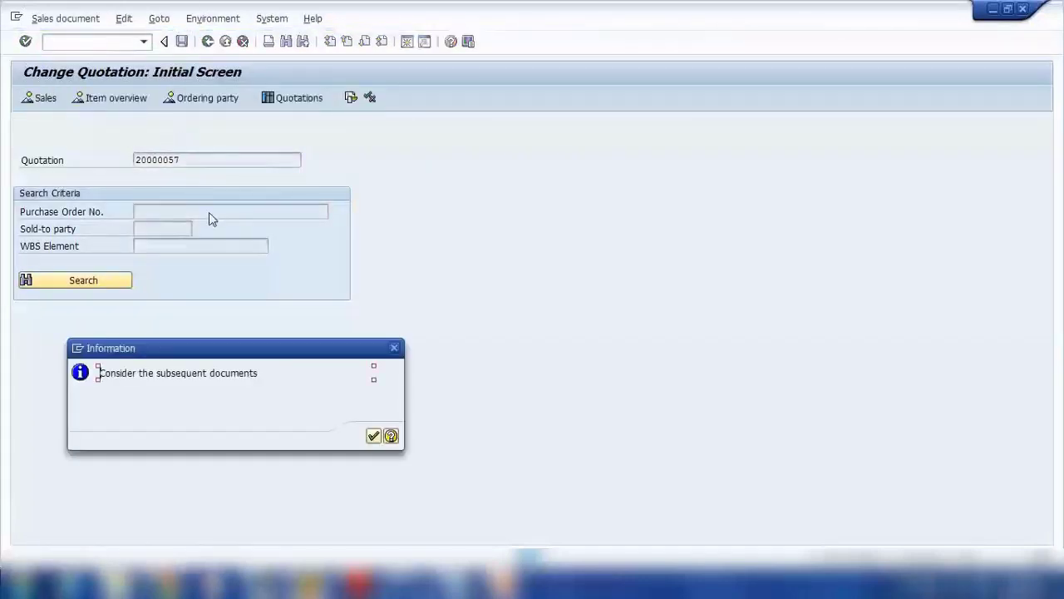
pyautogui.press('Return')
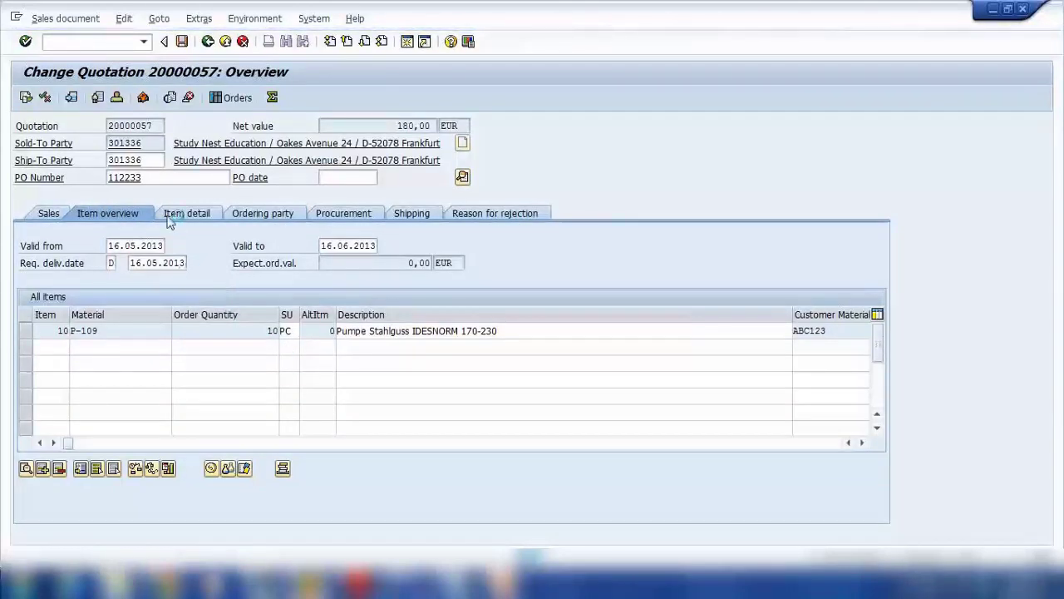
pyautogui.press('F5')
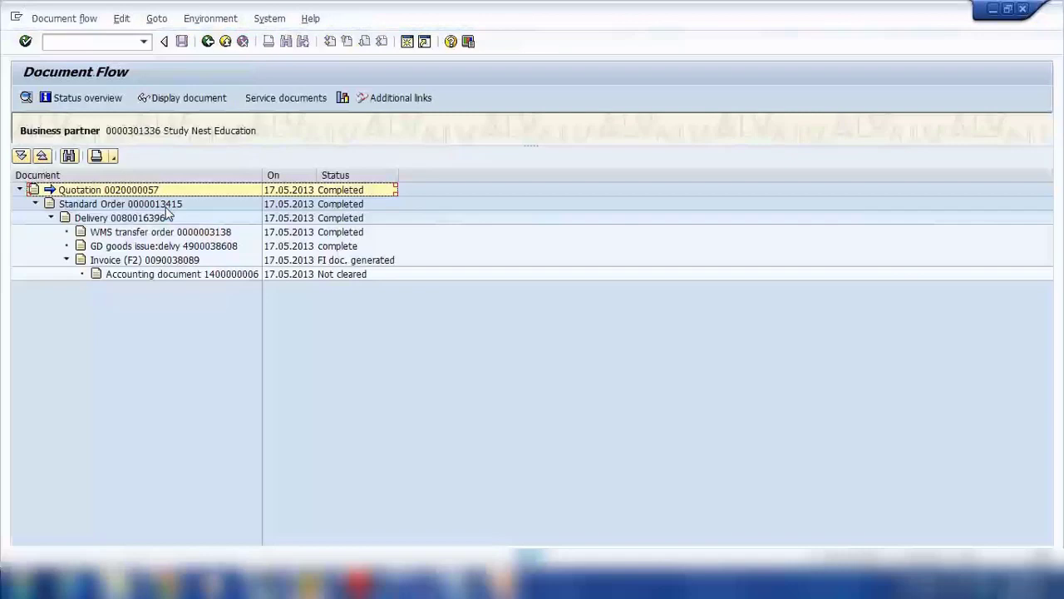
pyautogui.click(129, 206)
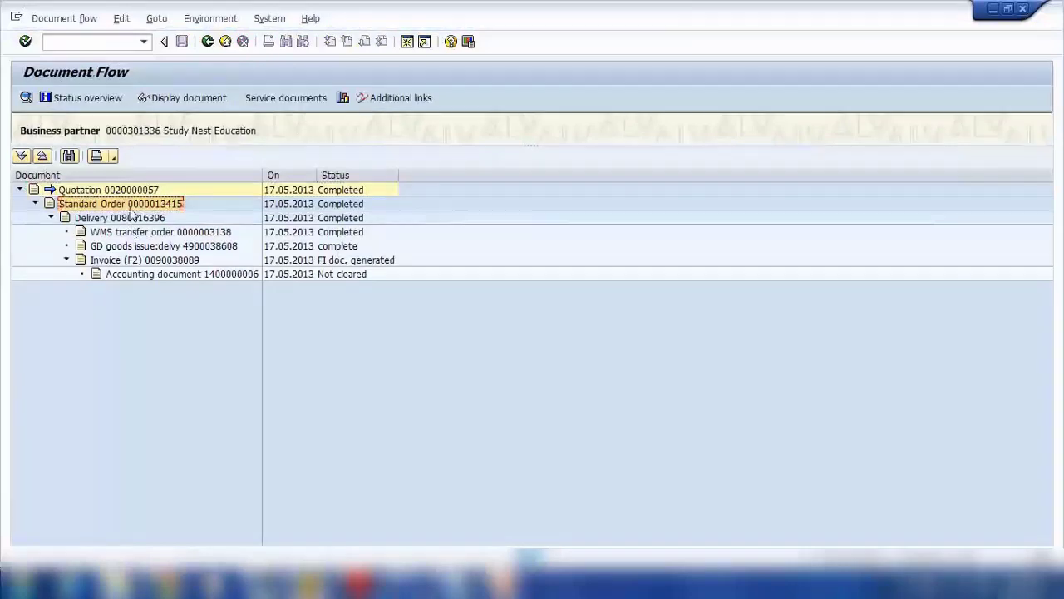
# Go back to the quotation, open the status overview for item 10 and expand its item status details.
pyautogui.click(207, 41)
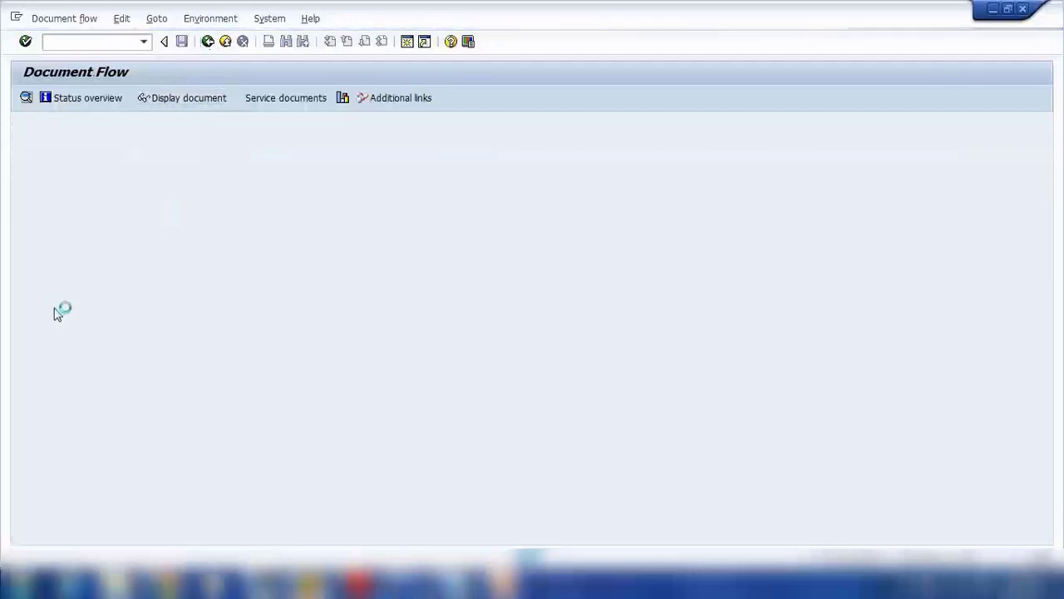
pyautogui.click(25, 330)
pyautogui.click(45, 97)
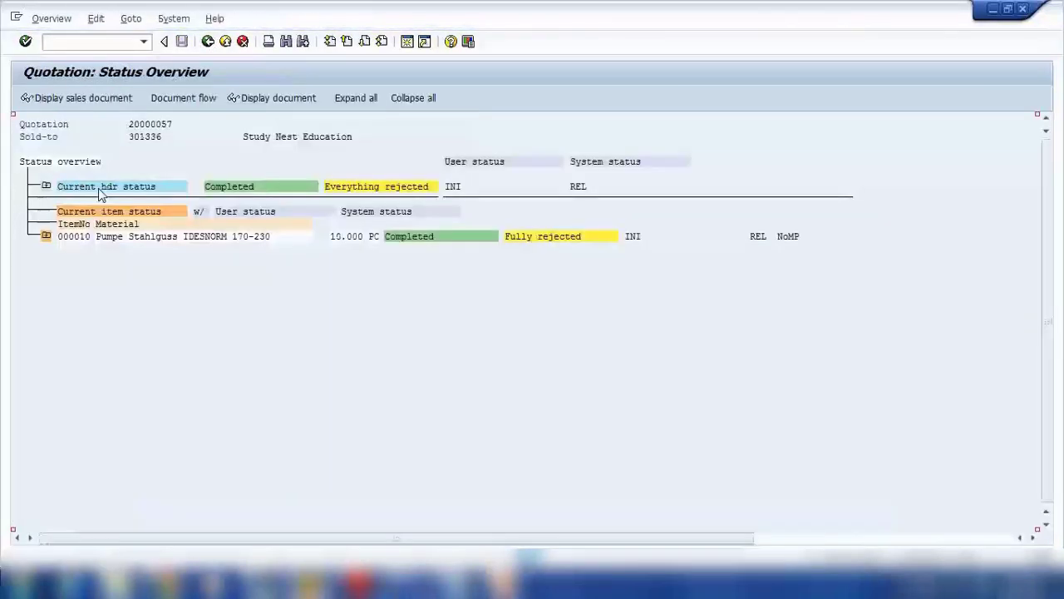
pyautogui.click(45, 236)
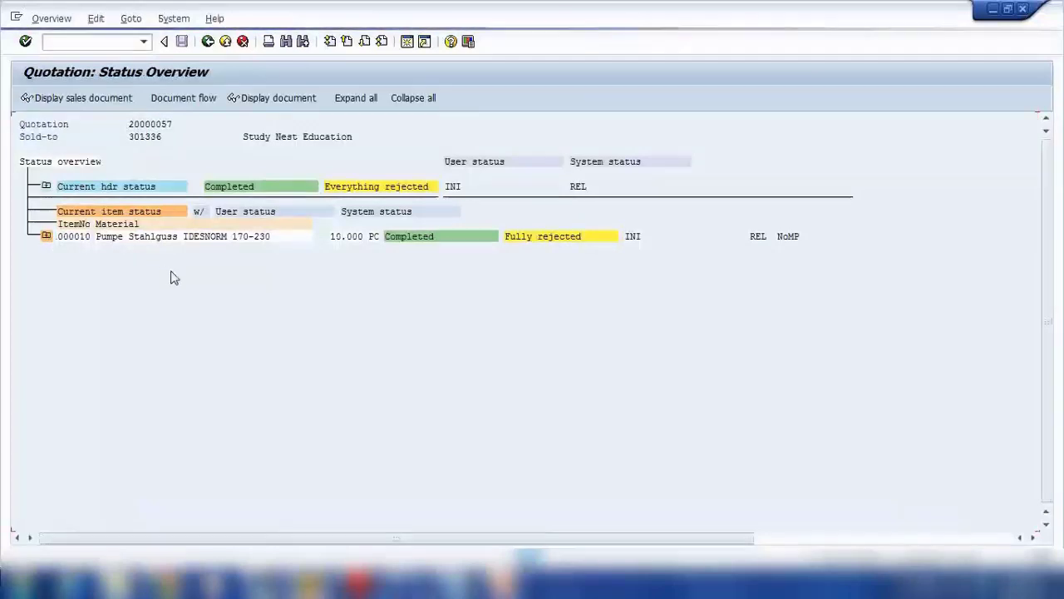
pyautogui.click(83, 43)
pyautogui.write('/nv')
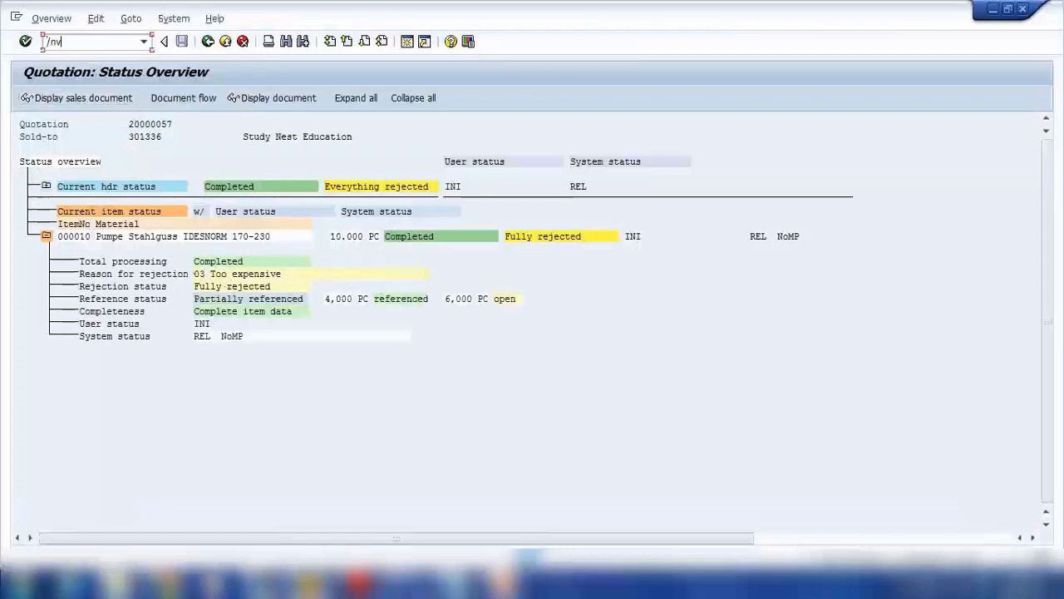
pyautogui.write('a01')
pyautogui.press('Return')
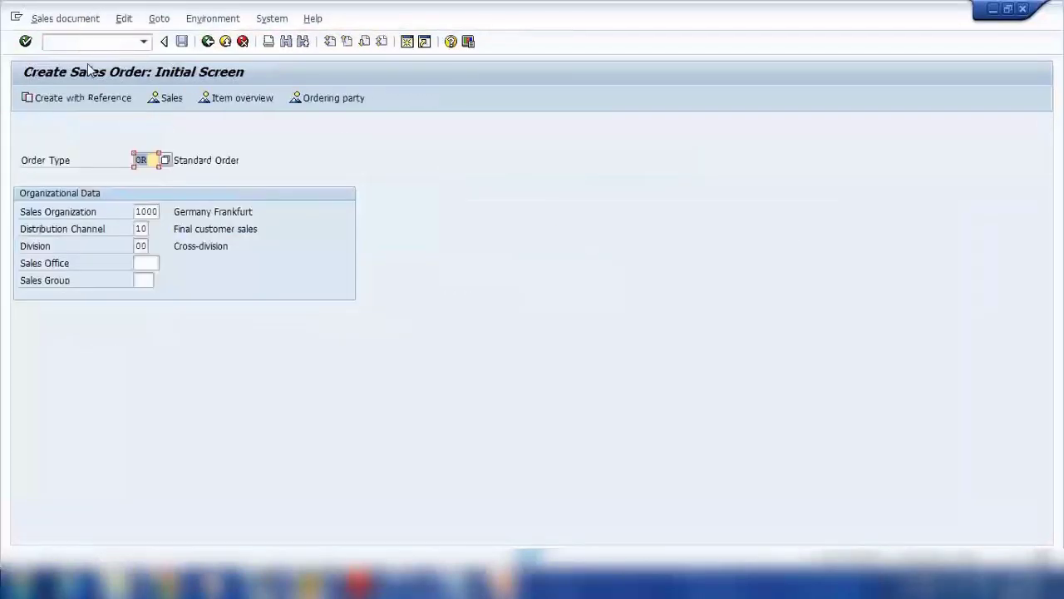
pyautogui.press('Return')
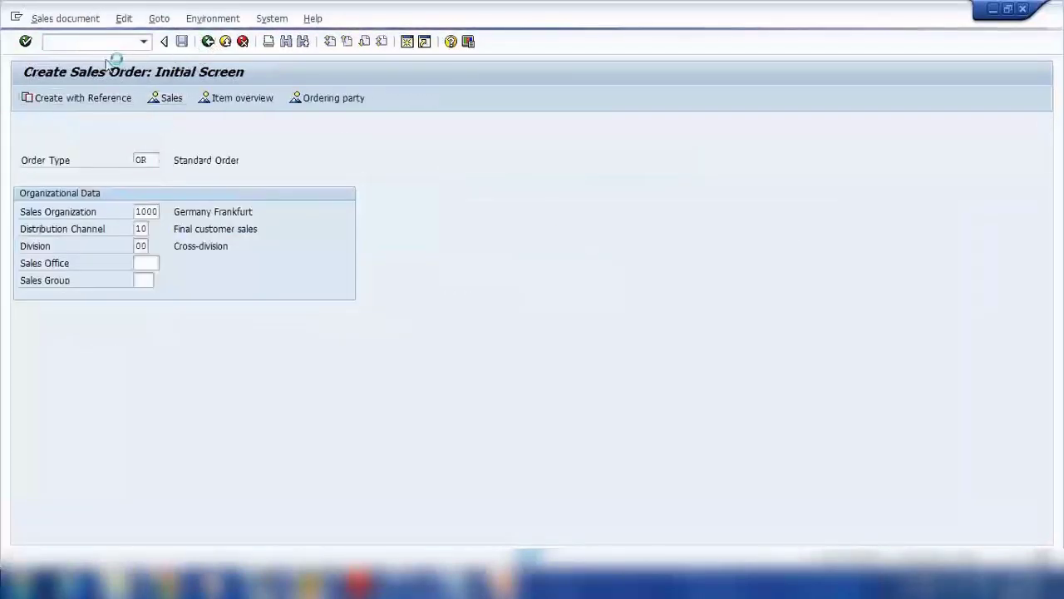
# Start transaction VA21 and begin a new quotation of type QT.
pyautogui.write('va21')
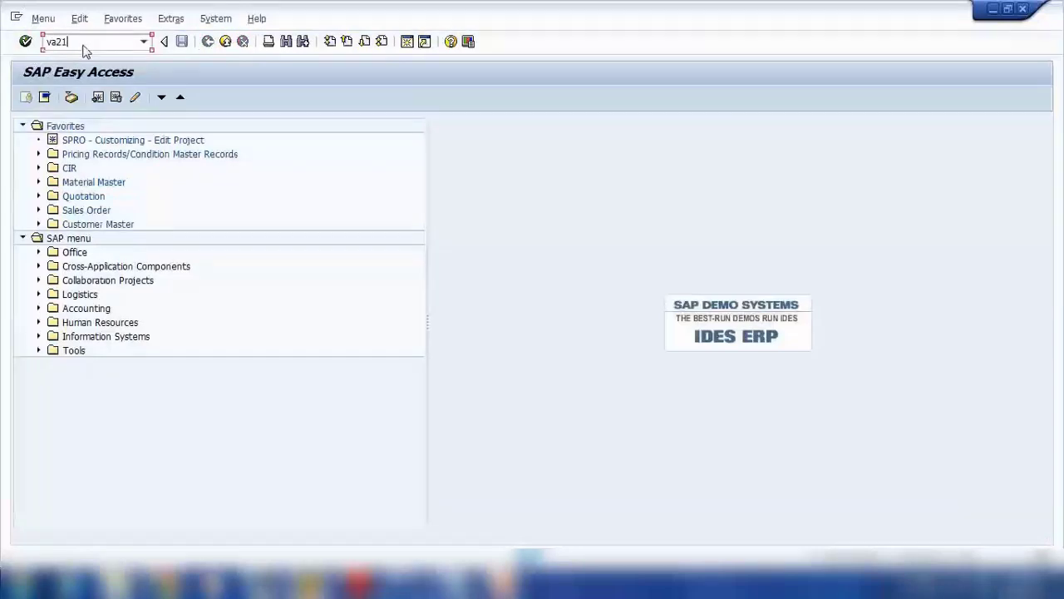
pyautogui.press('Return')
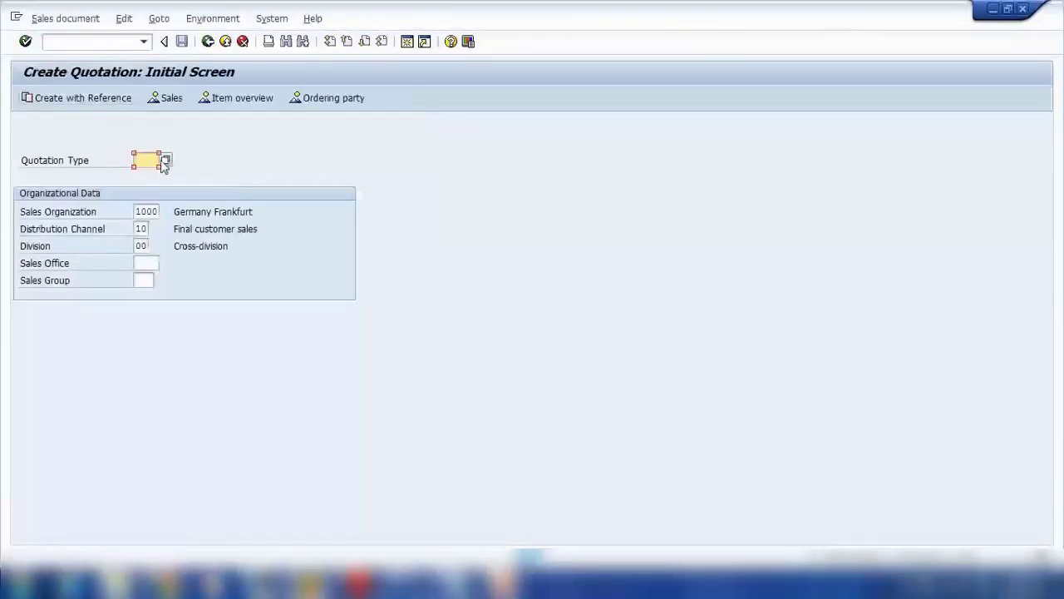
pyautogui.write('qt')
pyautogui.press('Return')
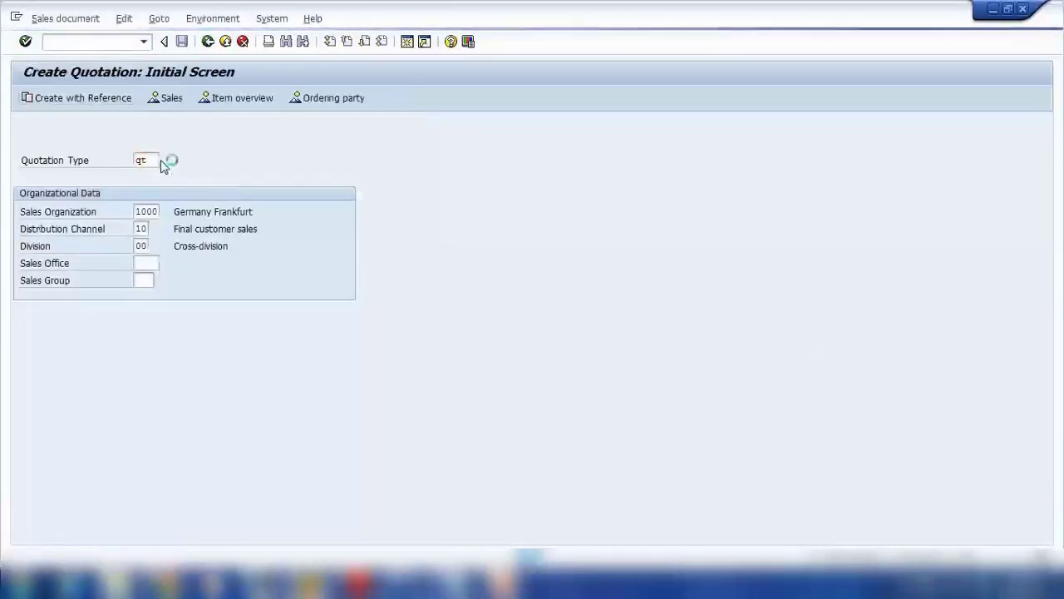
# Enter the sold-to party's customer number and add material P-109 with an order quantity of 10.
pyautogui.write('3')
pyautogui.click(152, 153)
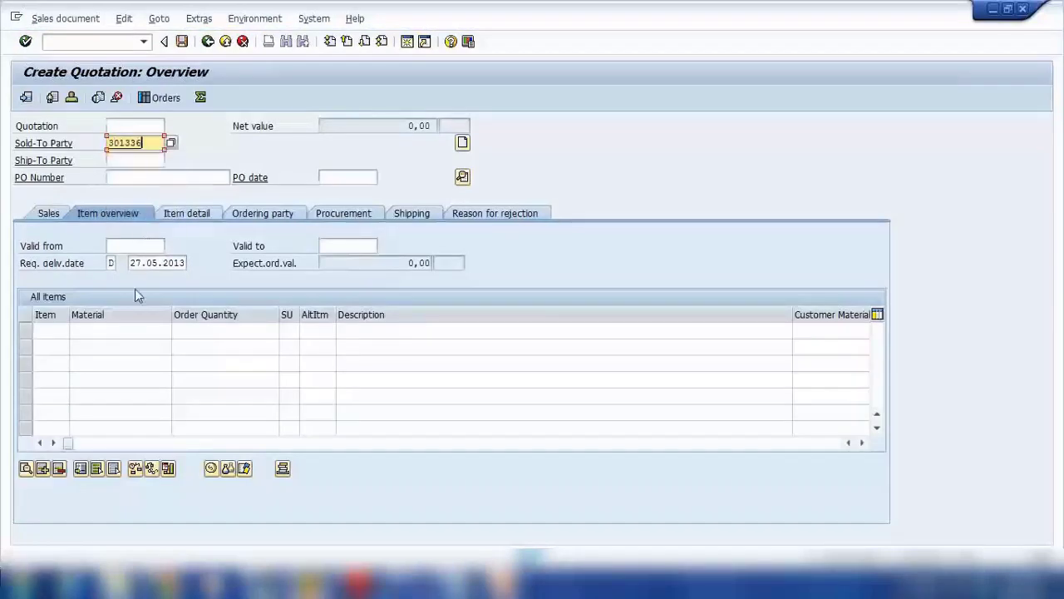
pyautogui.click(121, 330)
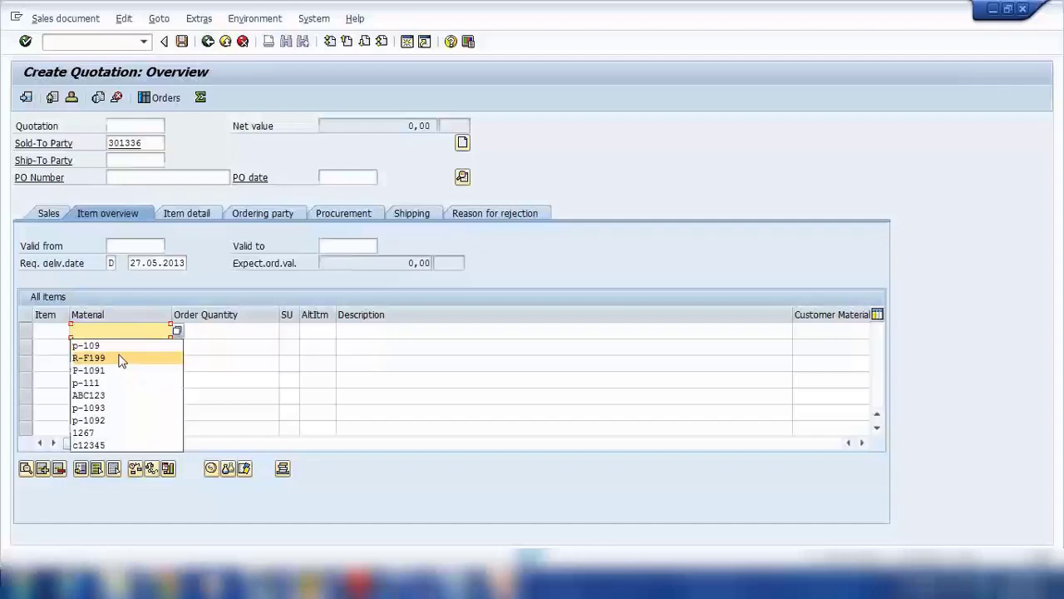
pyautogui.click(123, 345)
pyautogui.click(214, 331)
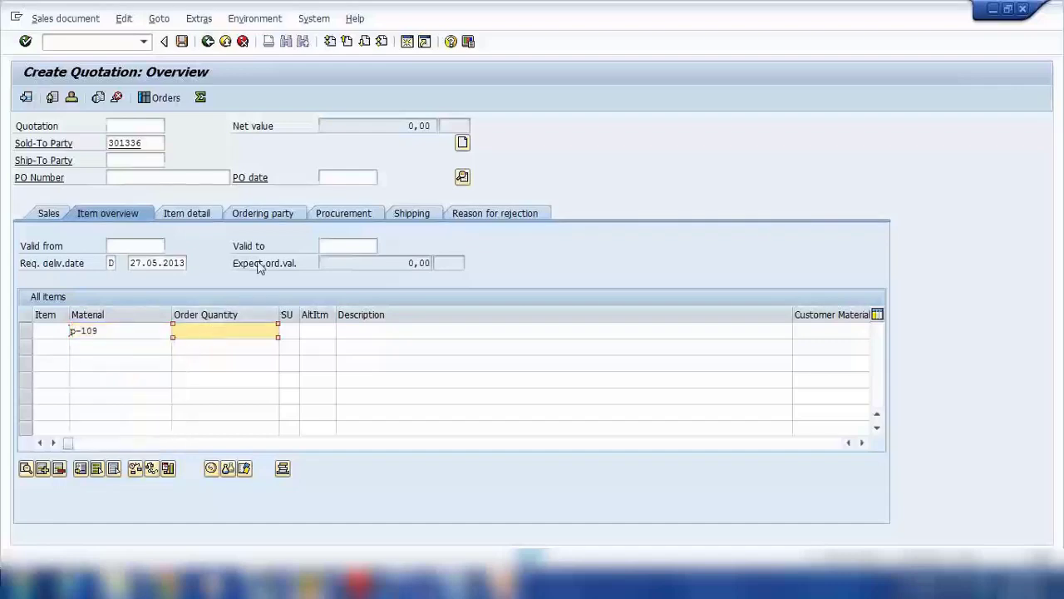
pyautogui.write('10')
pyautogui.press('Return')
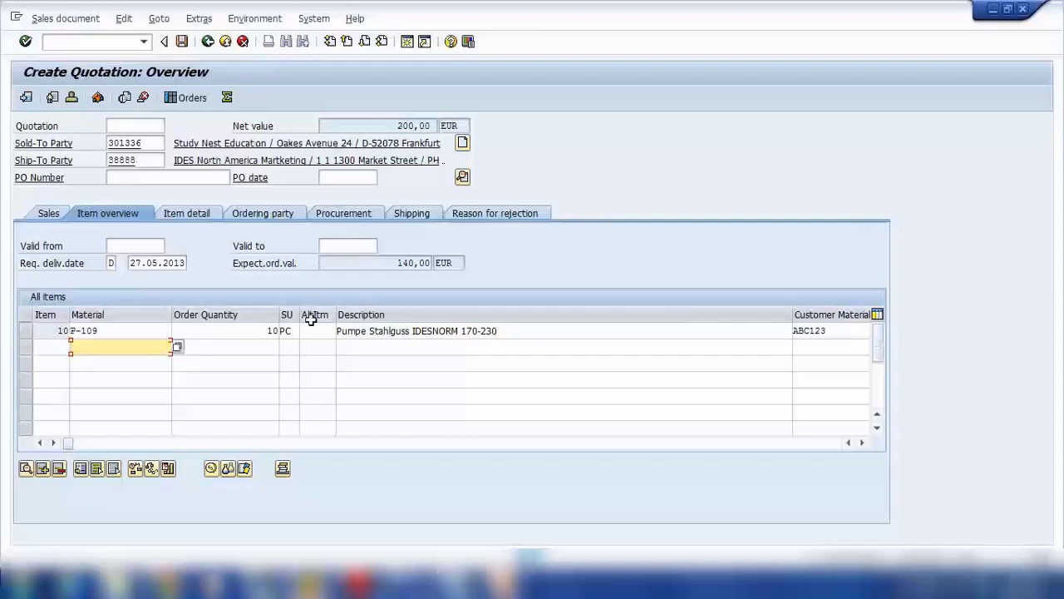
# Set the quotation's validity period from 26.05.2013 to 26.06.2013 and save the quotation.
pyautogui.click(342, 247)
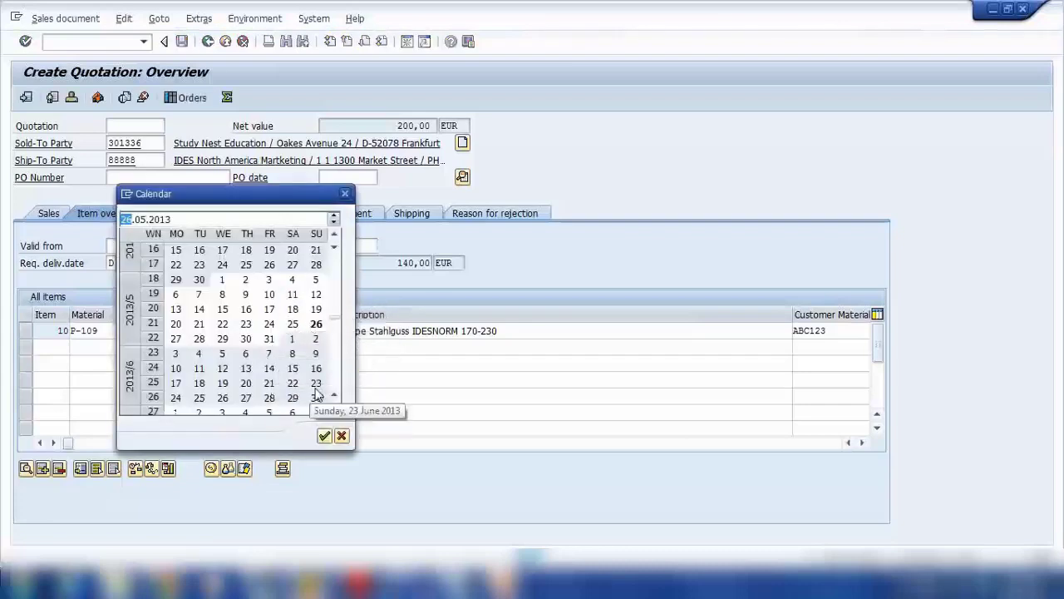
pyautogui.click(223, 399)
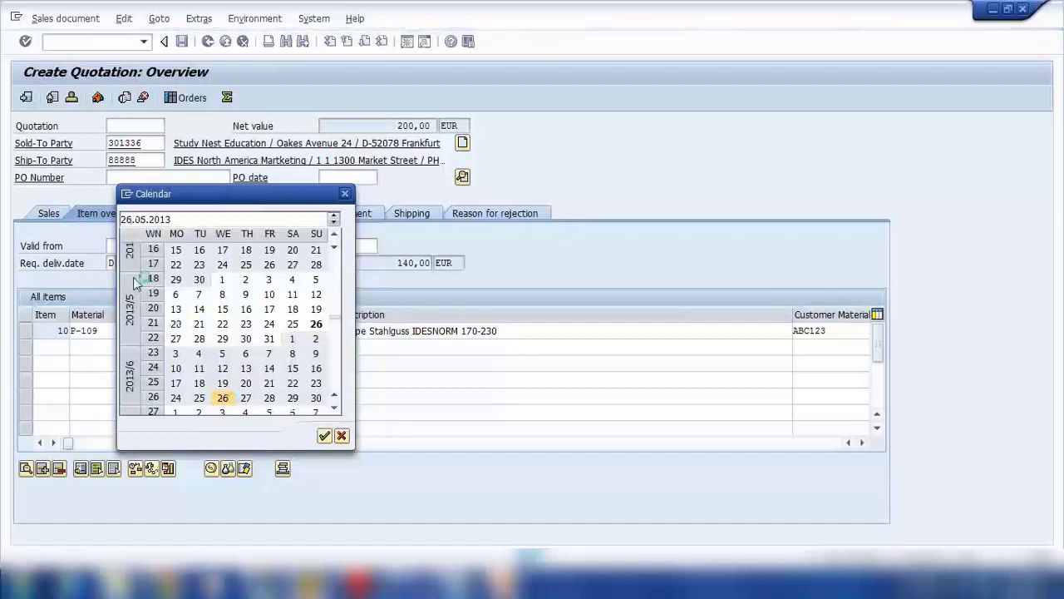
pyautogui.click(160, 254)
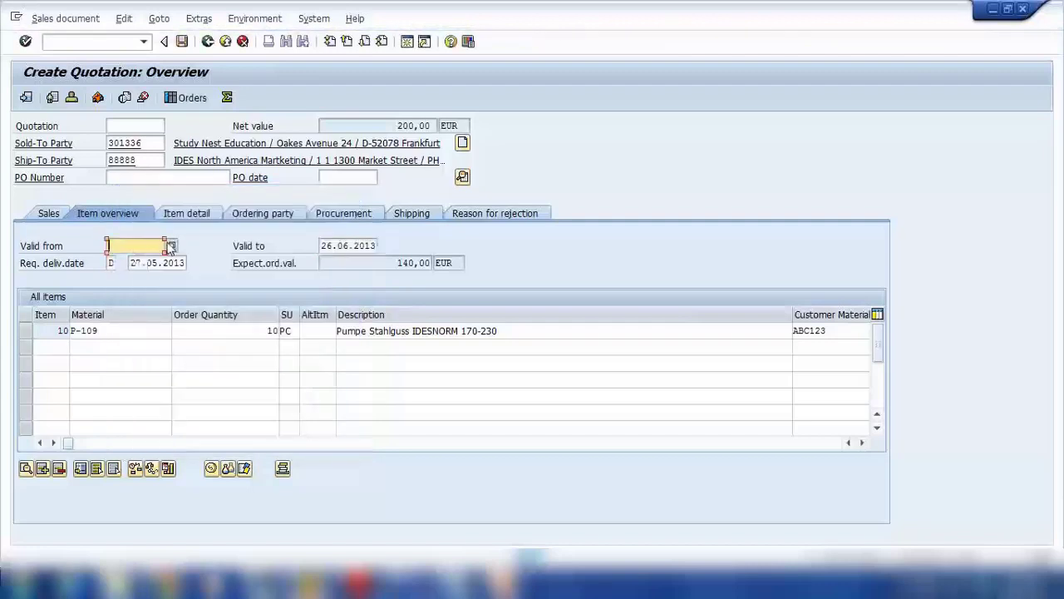
pyautogui.click(170, 246)
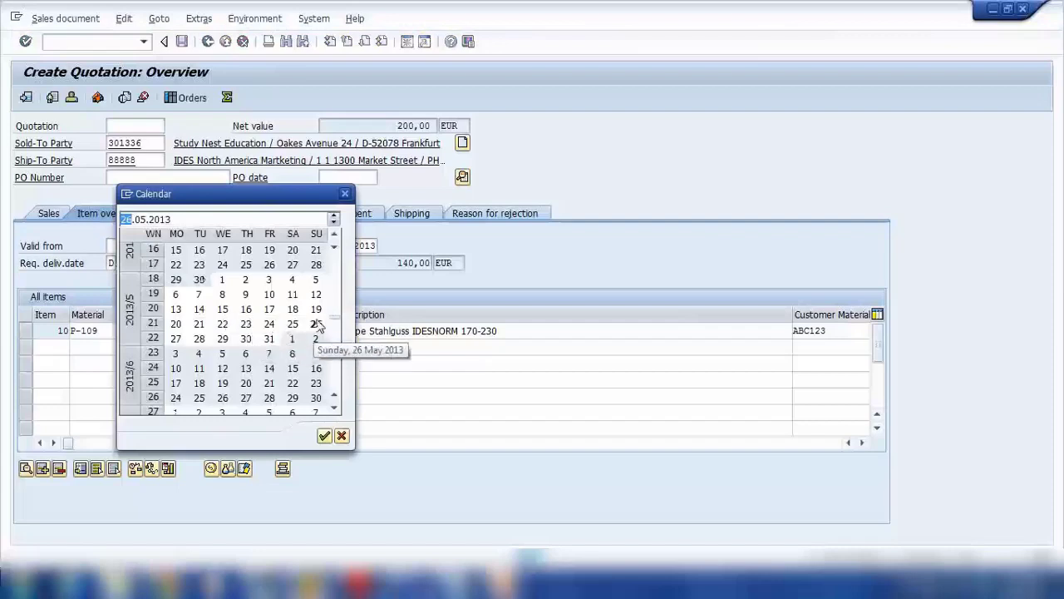
pyautogui.doubleClick(317, 323)
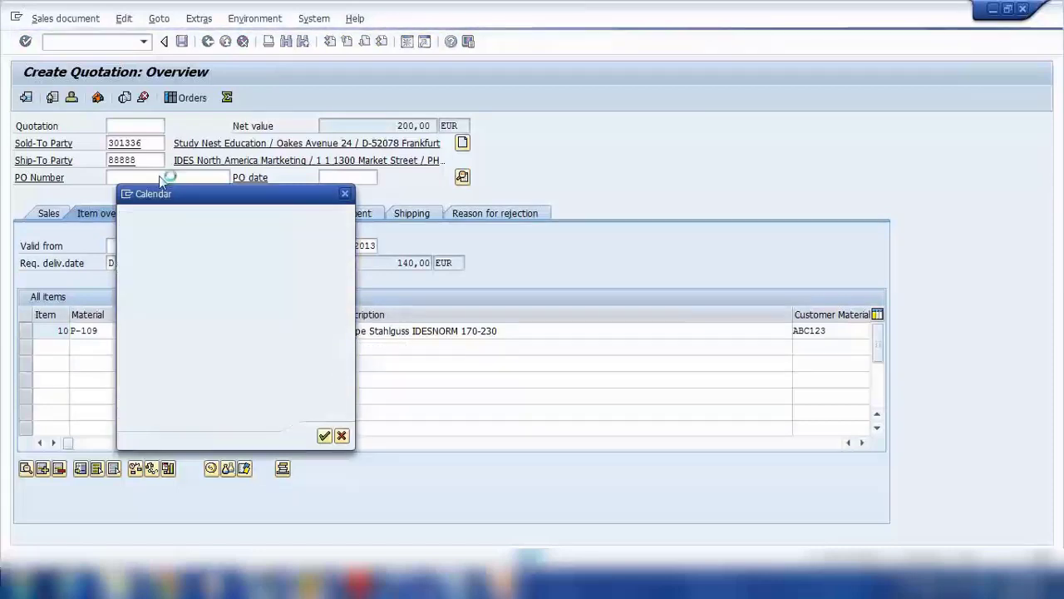
pyautogui.press('Escape')
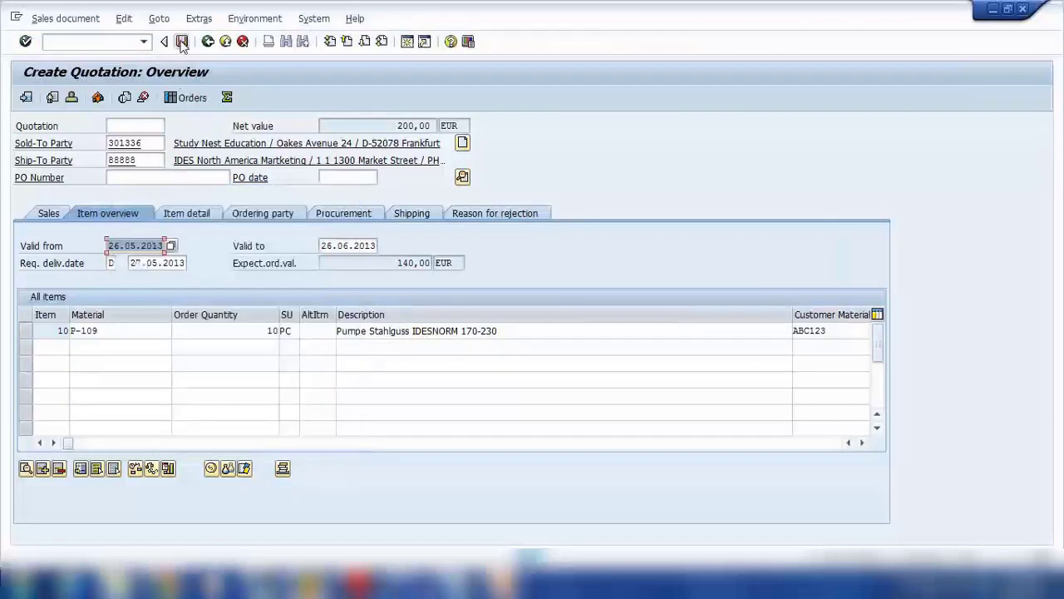
pyautogui.click(181, 42)
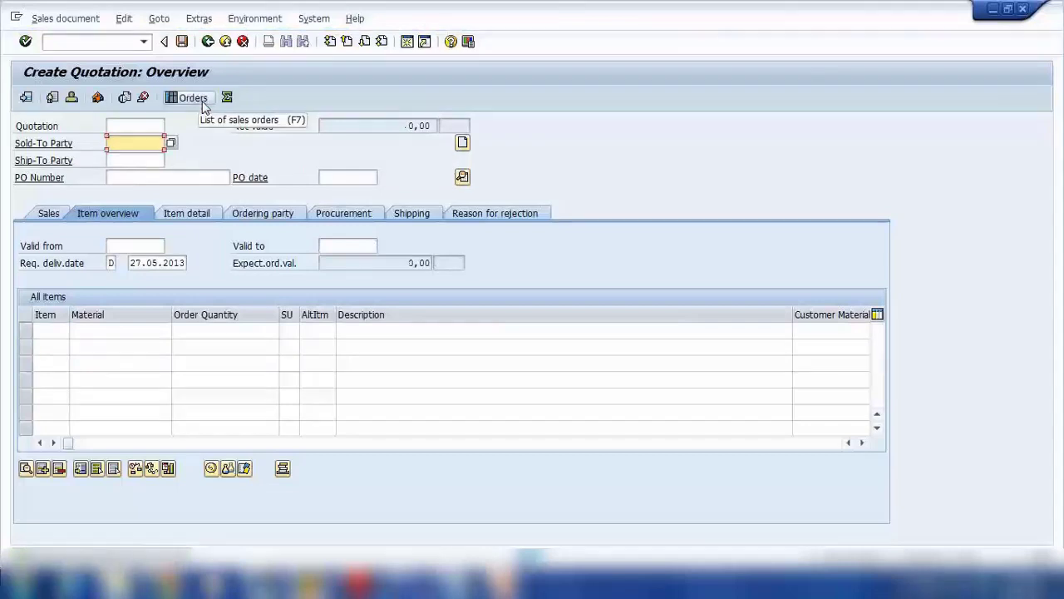
# Leave quotation creation, start a new sales order of type OR and open the option to create it with reference.
pyautogui.click(209, 42)
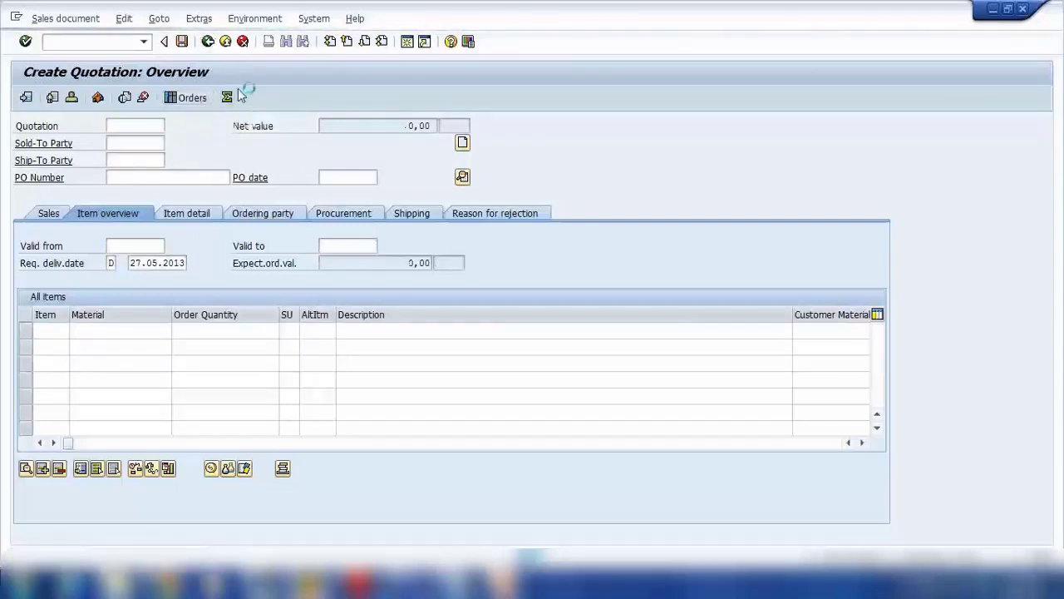
pyautogui.click(208, 41)
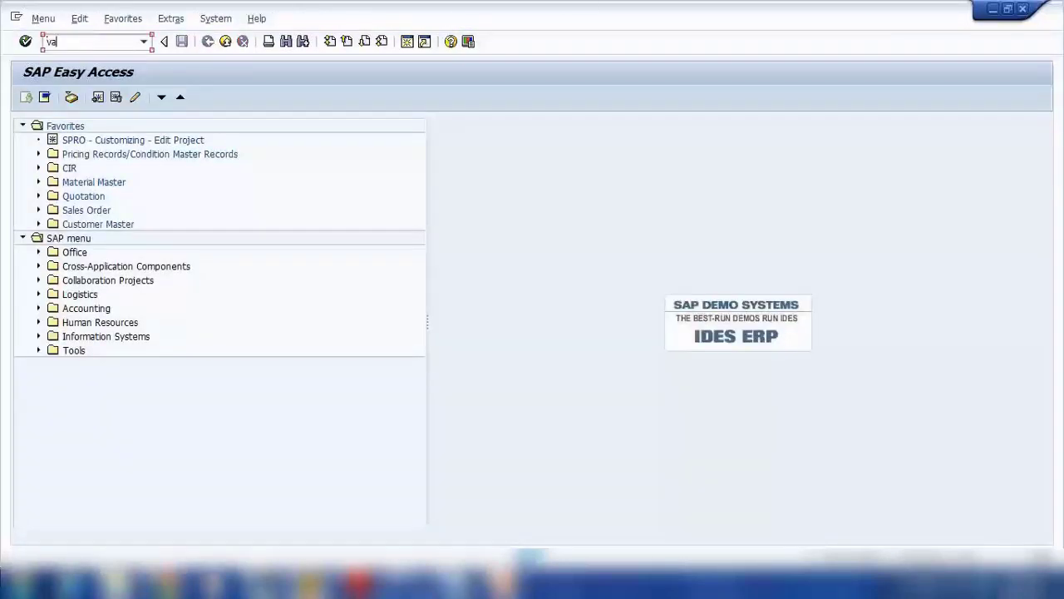
pyautogui.press('Return')
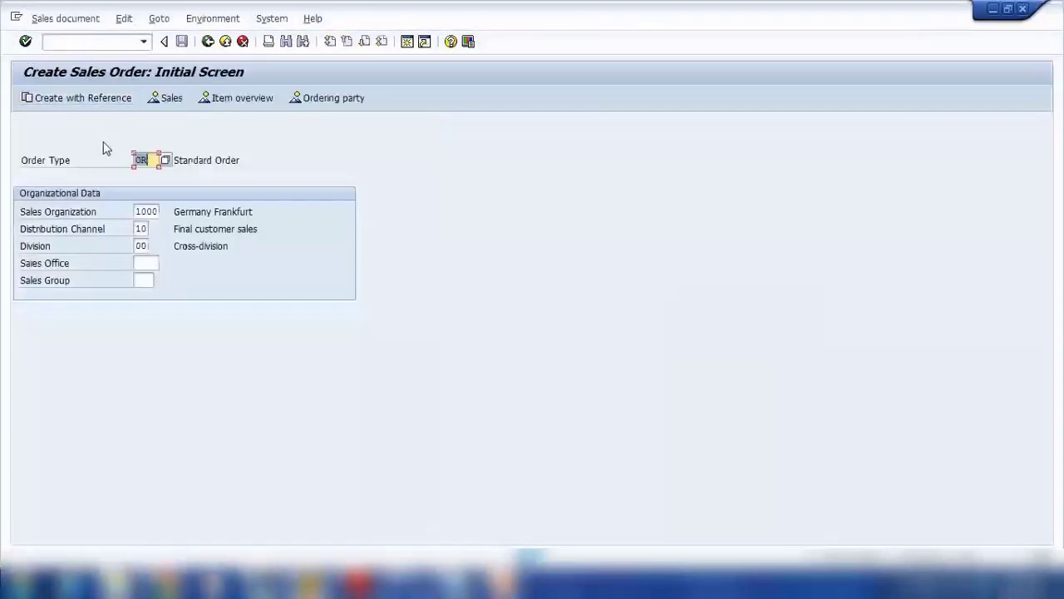
pyautogui.click(88, 99)
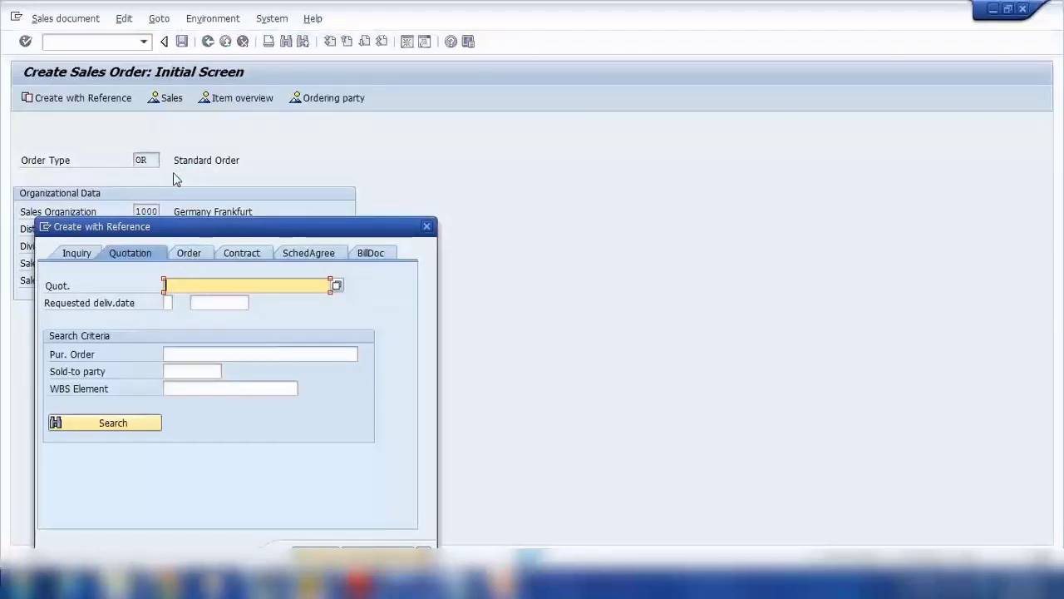
pyautogui.click(183, 285)
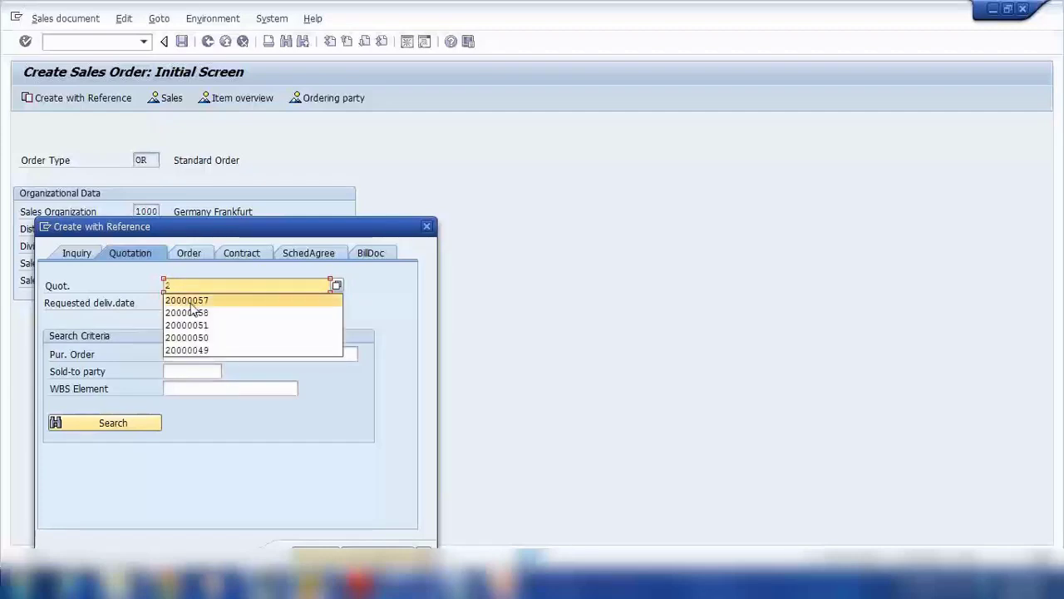
pyautogui.click(194, 300)
pyautogui.press('BackSpace')
pyautogui.press('BackSpace')
pyautogui.write('6')
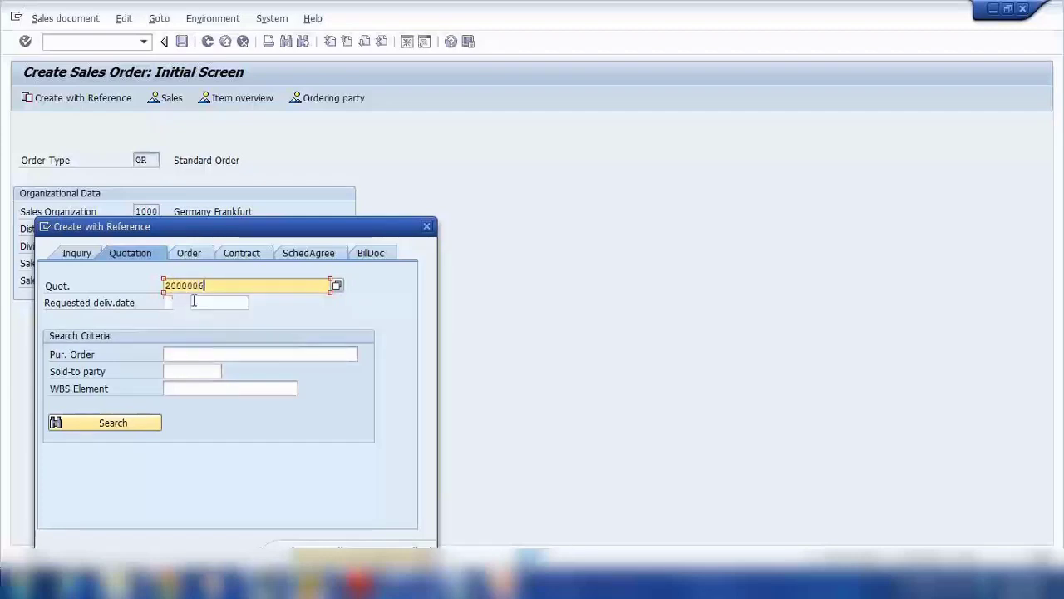
pyautogui.press('BackSpace')
pyautogui.press('BackSpace')
pyautogui.press('BackSpace')
pyautogui.press('BackSpace')
pyautogui.press('BackSpace')
pyautogui.press('BackSpace')
pyautogui.press('BackSpace')
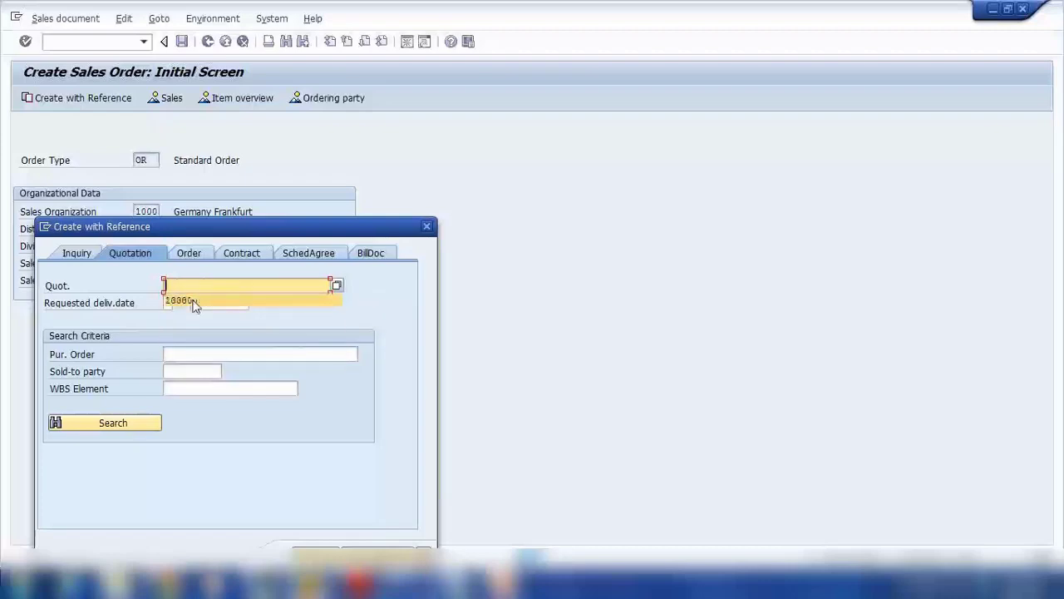
pyautogui.press('Escape')
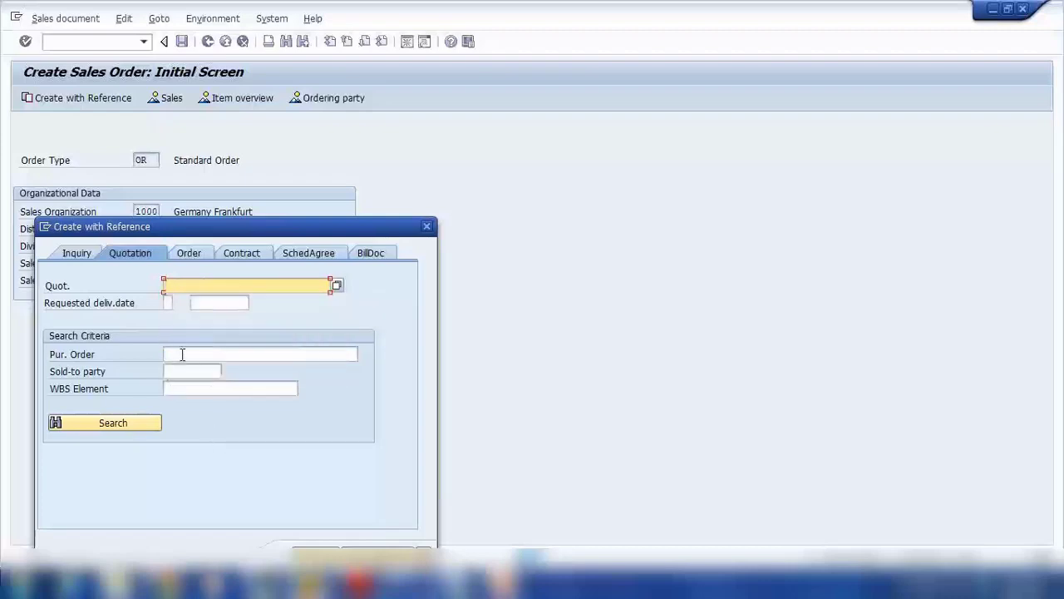
# Switch to the Document Flow session, start transaction VA22 and open the newly saved quotation for changing.
pyautogui.click(182, 354)
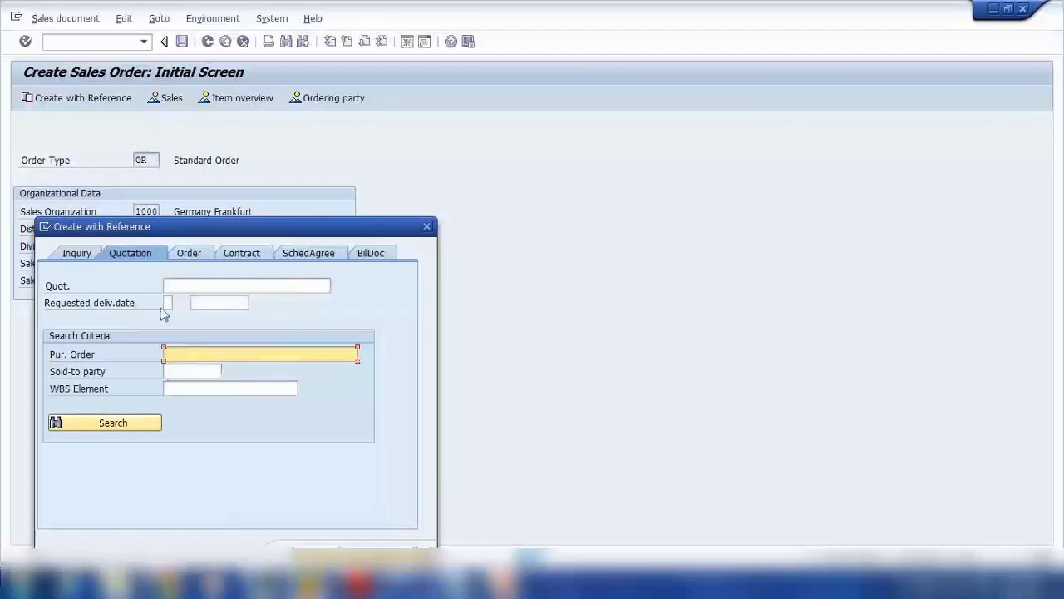
pyautogui.click(310, 574)
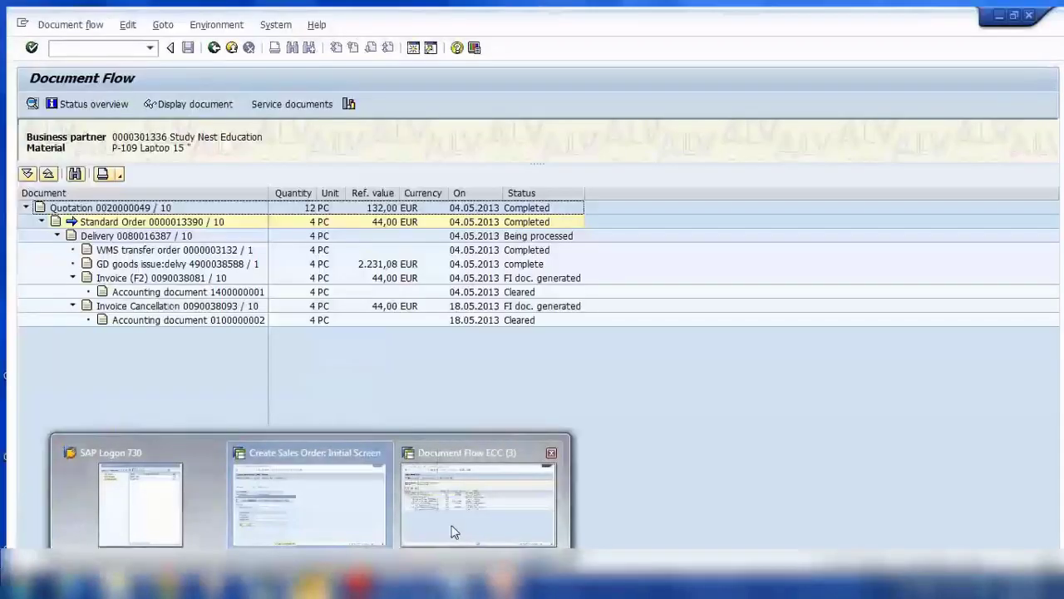
pyautogui.click(455, 532)
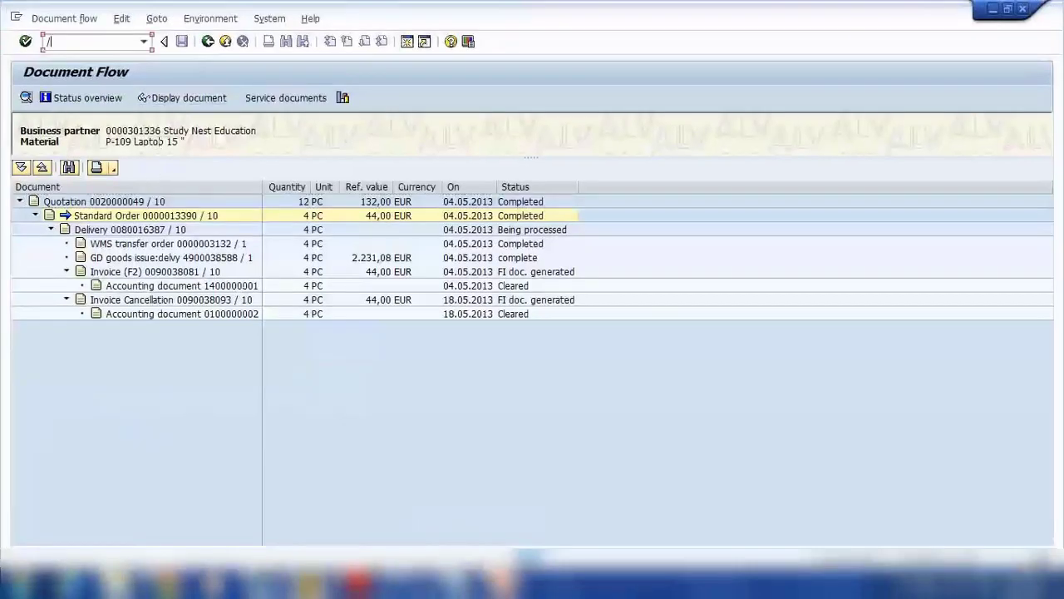
pyautogui.write('/nva22')
pyautogui.press('Return')
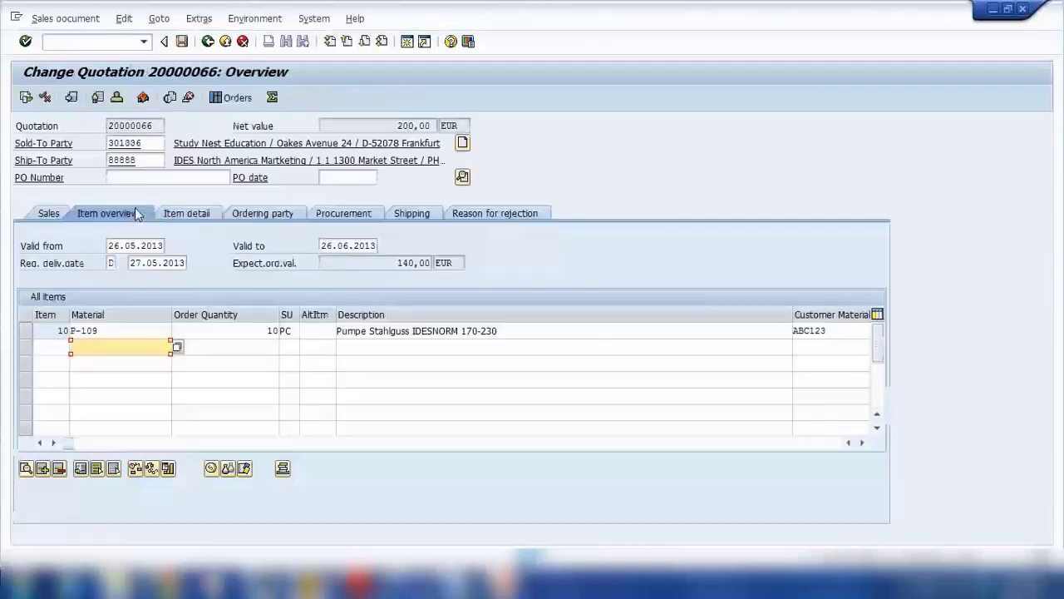
# Enter the customer's purchase order number in the quotation header and save the quotation.
pyautogui.click(152, 174)
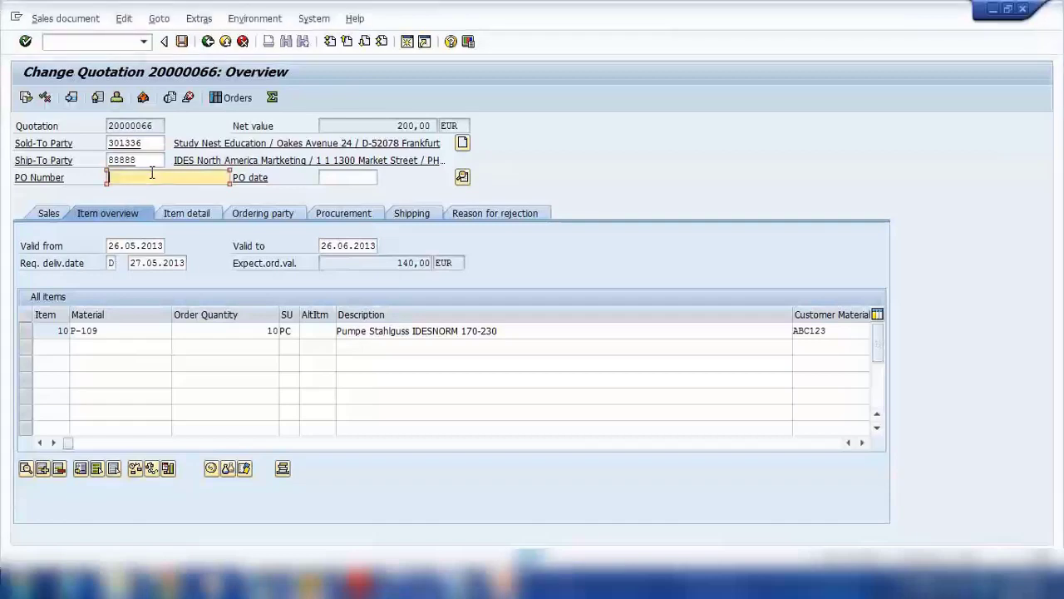
pyautogui.write('SG123')
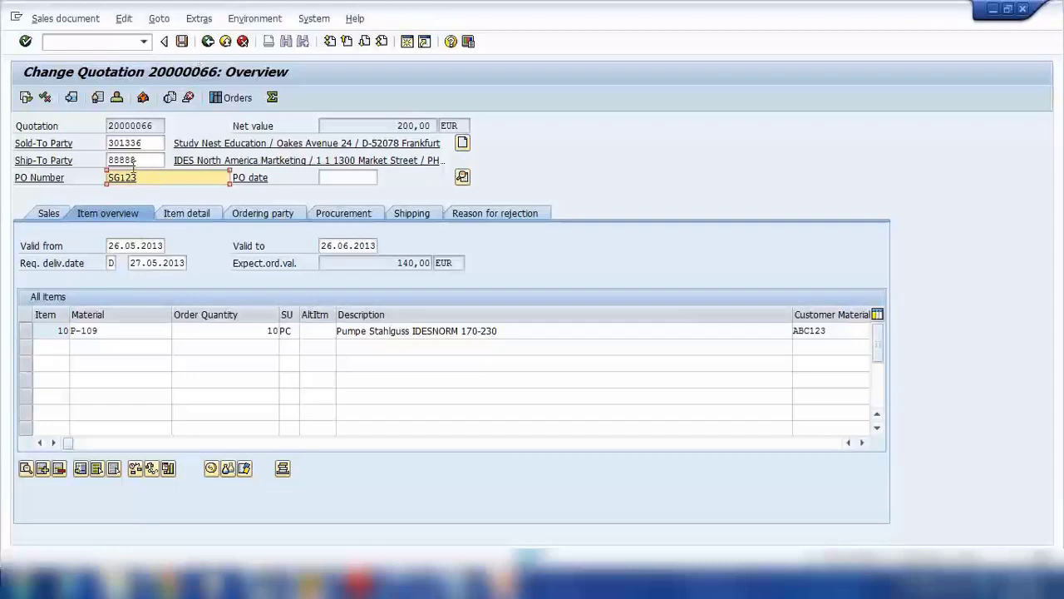
pyautogui.moveTo(133, 168); pyautogui.dragTo(33, 171)
pyautogui.write('GS123')
pyautogui.click(181, 41)
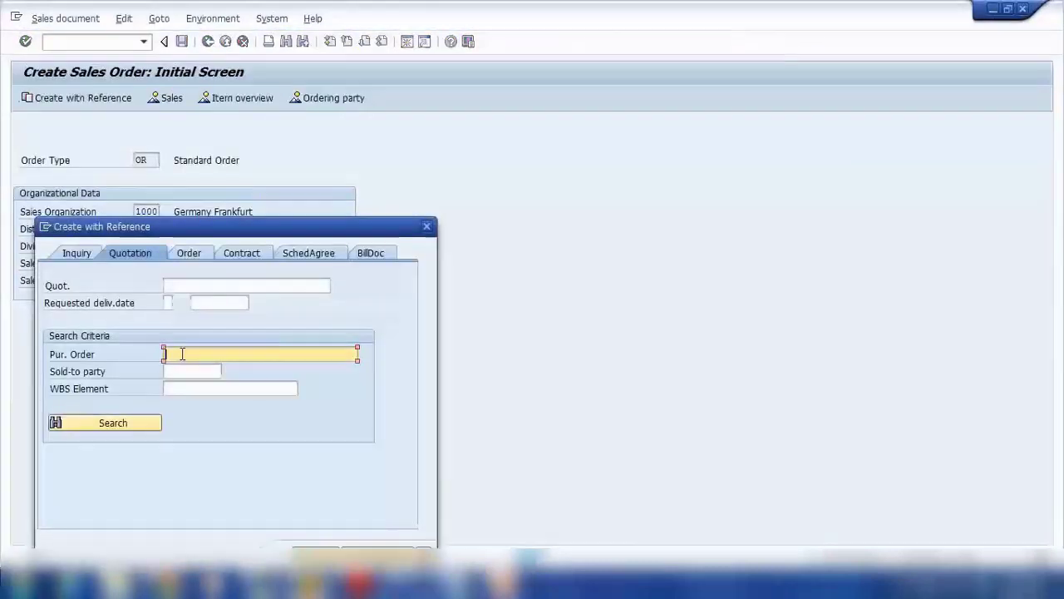
# Search the reference quotations by the customer's purchase order number, then close the hit list without selecting an entry.
pyautogui.write('GS123')
pyautogui.click(125, 422)
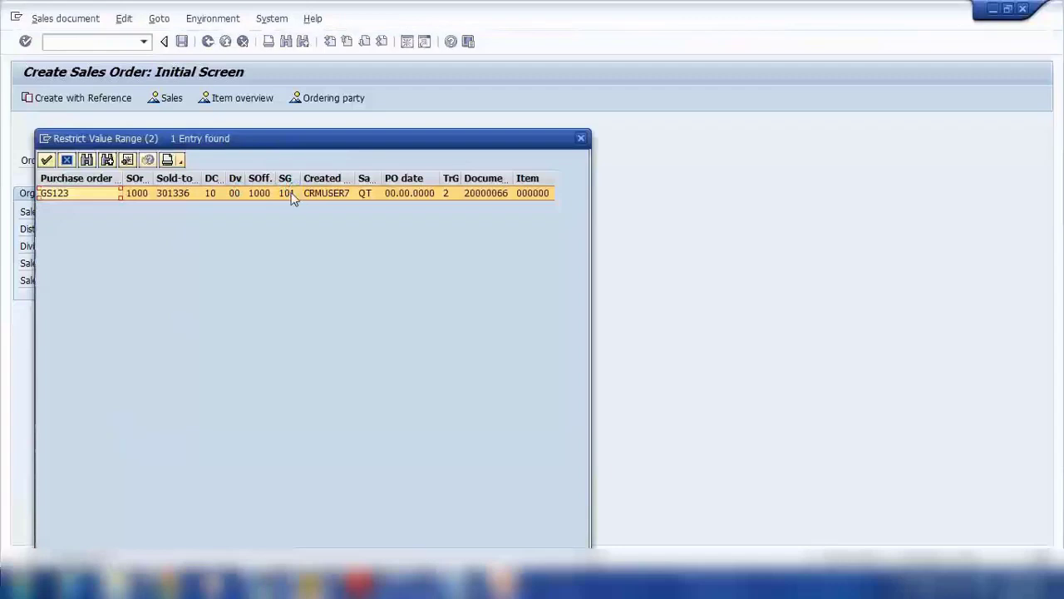
pyautogui.click(580, 140)
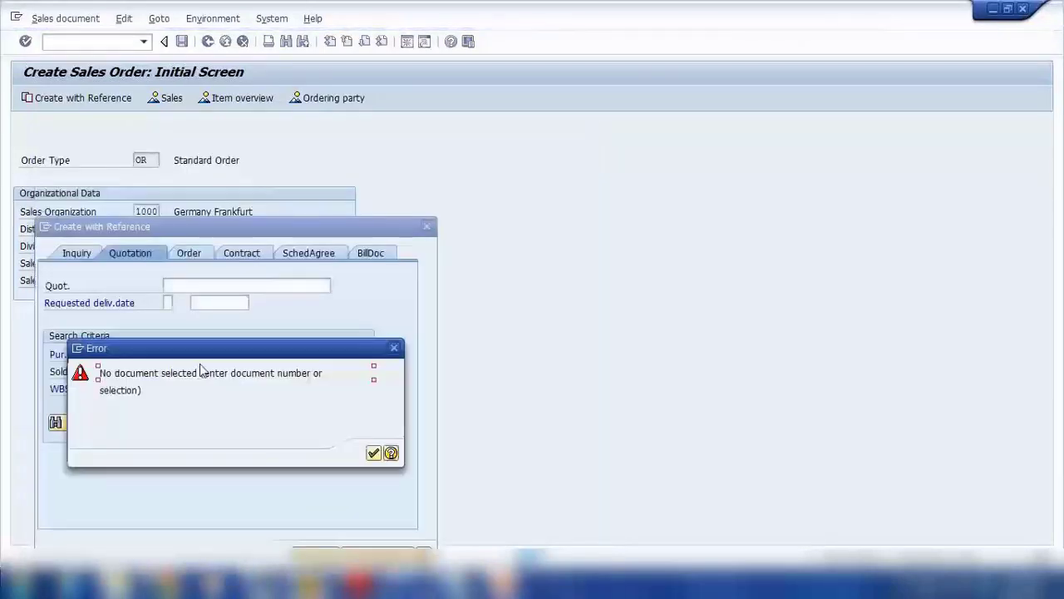
pyautogui.click(373, 452)
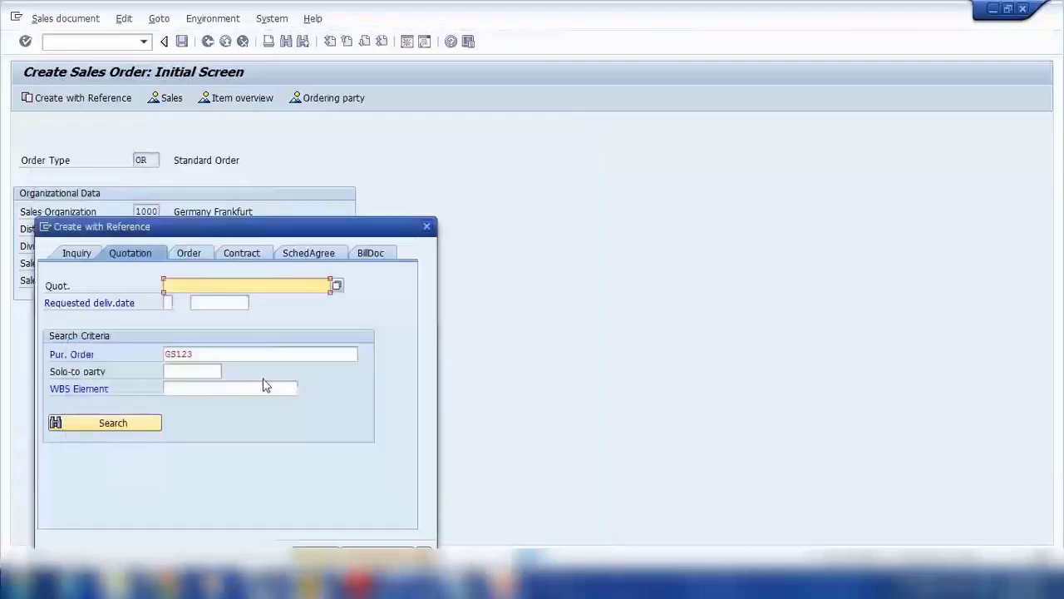
# Search the quotations by the sold-to party's customer number instead, choose the one dated 26.05.2013 and try to reference it.
pyautogui.moveTo(199, 354); pyautogui.dragTo(124, 358)
pyautogui.press('BackSpace')
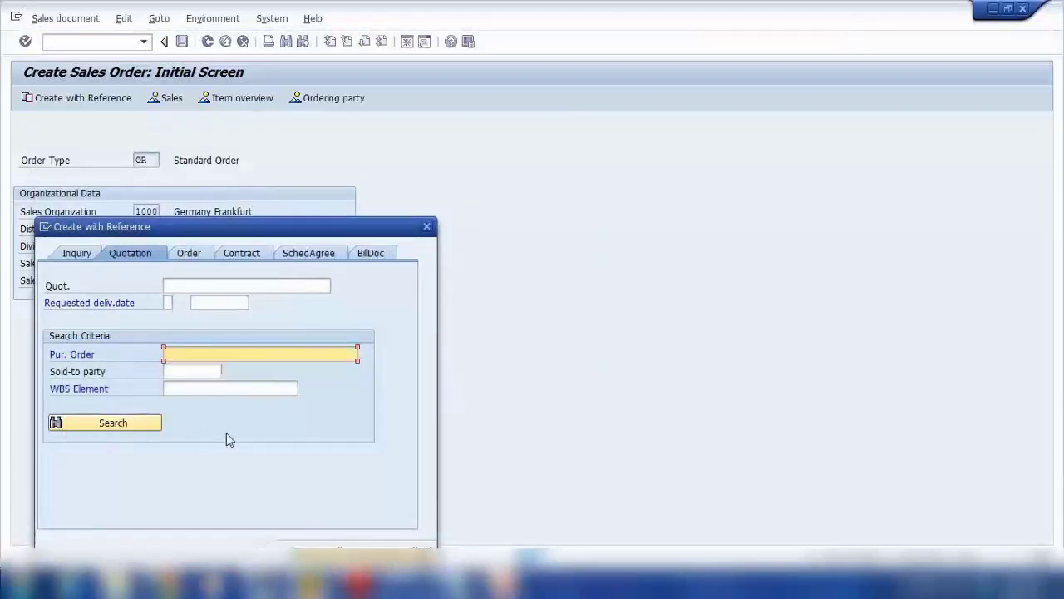
pyautogui.click(196, 372)
pyautogui.write('301336')
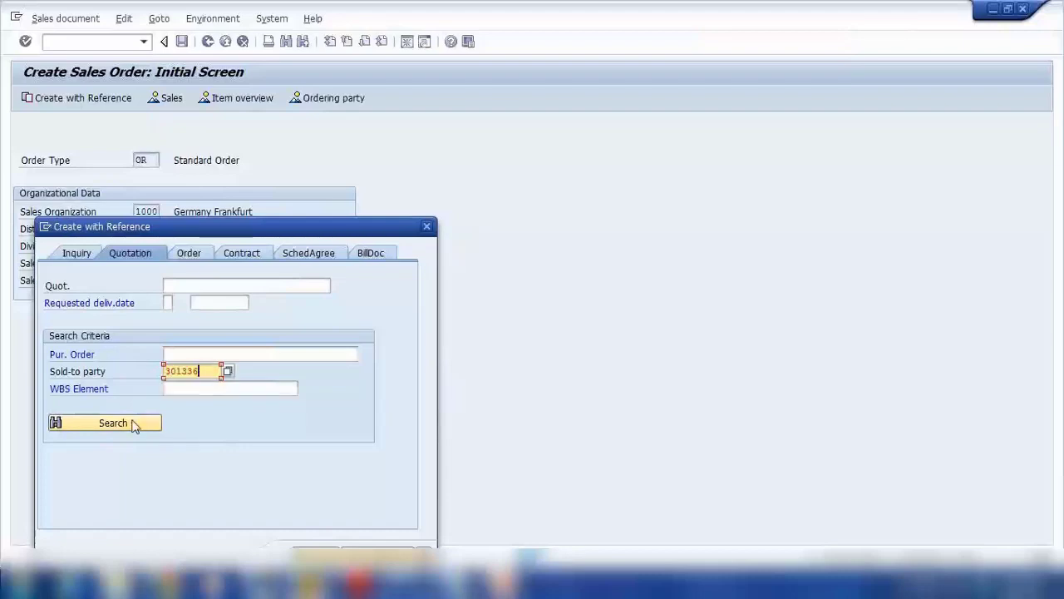
pyautogui.click(133, 424)
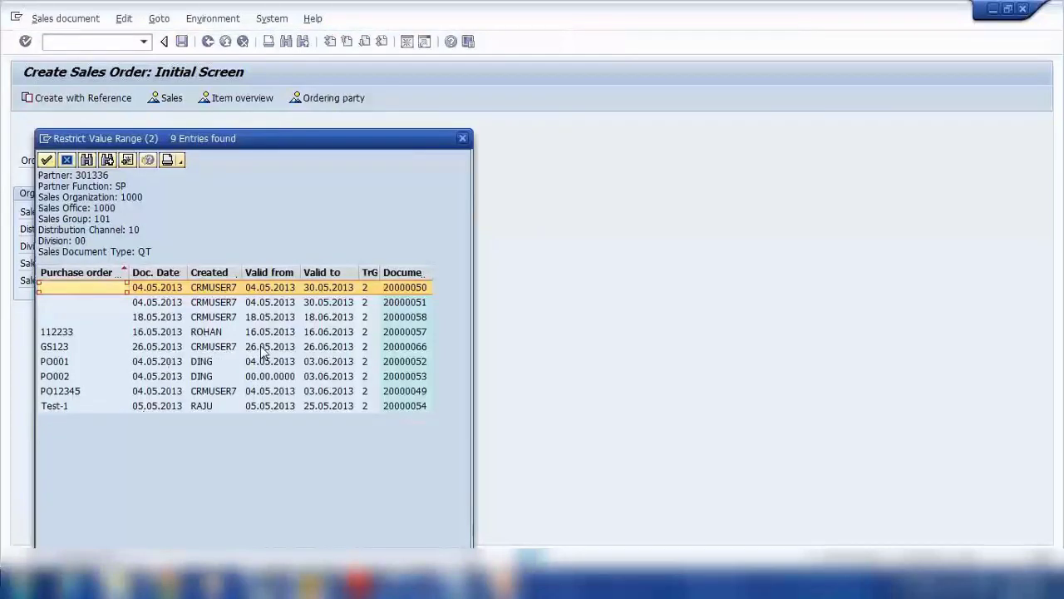
pyautogui.doubleClick(260, 348)
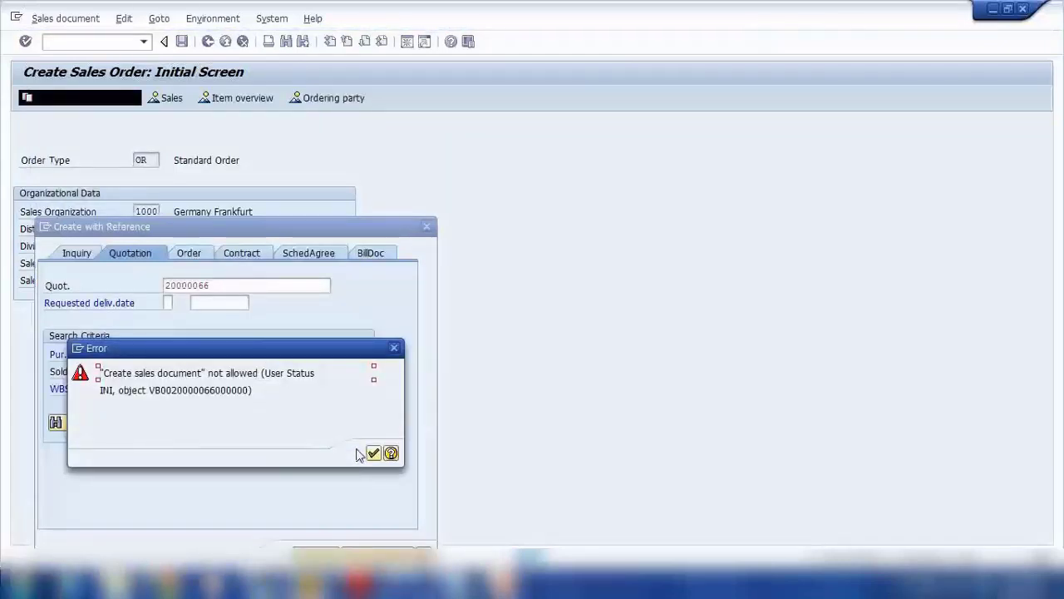
pyautogui.click(373, 453)
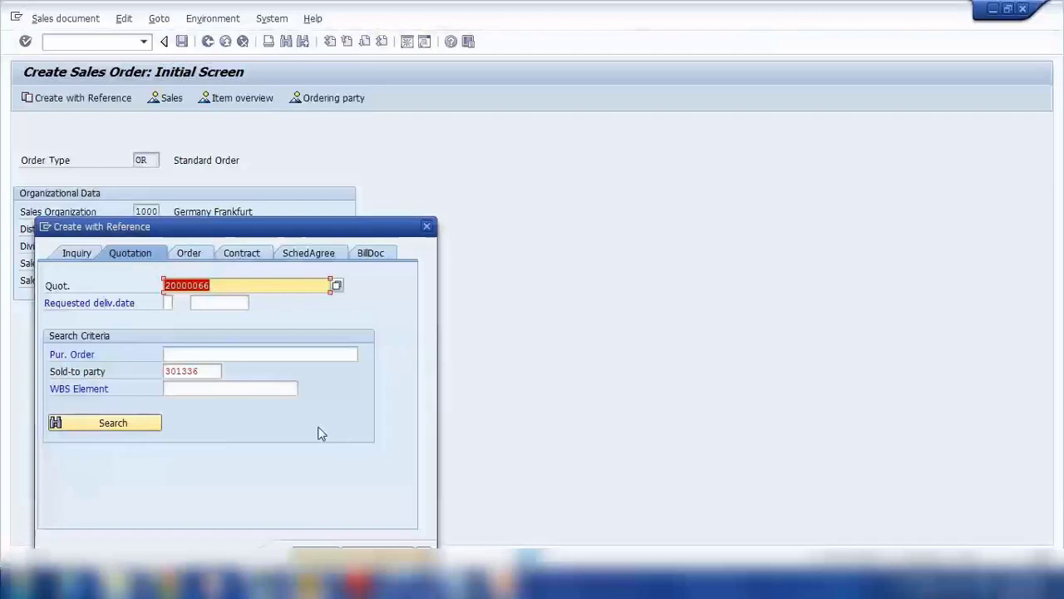
# Clear the sold-to party search criterion, try to copy the selected quotation into the order, and cancel creation with reference.
pyautogui.click(214, 370)
pyautogui.press('Delete')
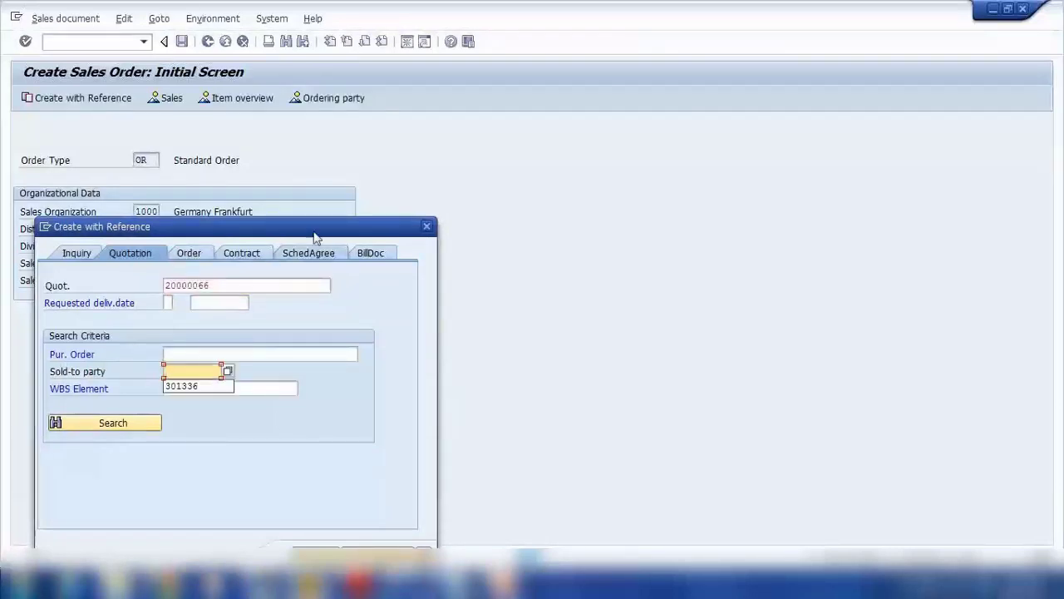
pyautogui.moveTo(317, 231); pyautogui.dragTo(327, 95)
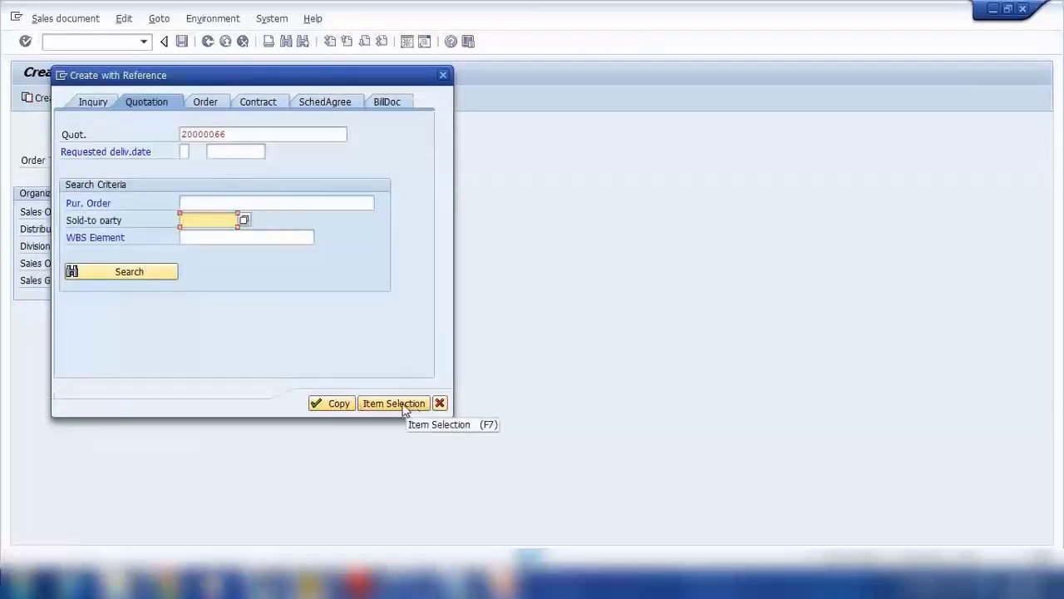
pyautogui.click(339, 406)
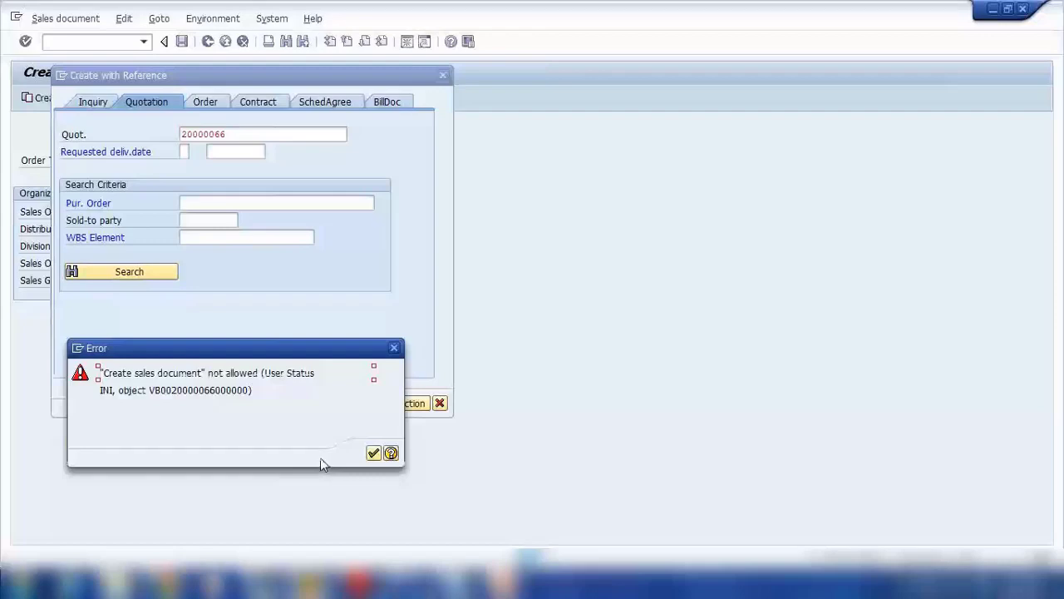
pyautogui.click(373, 452)
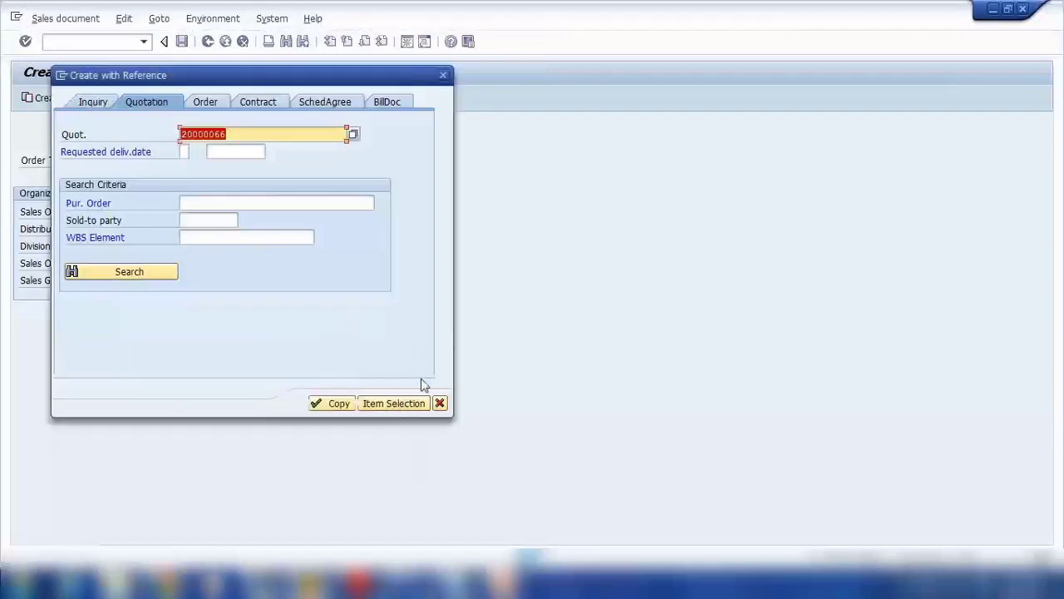
pyautogui.click(440, 403)
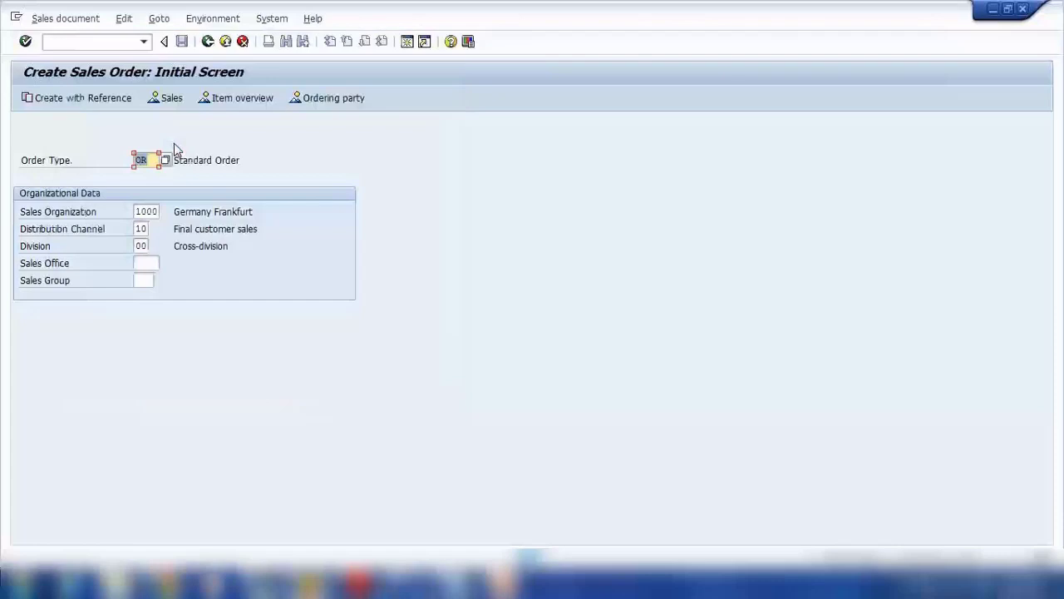
# Restart standard order creation, retry it with reference to the newly saved quotation, and open the error's detailed explanation.
pyautogui.click(209, 43)
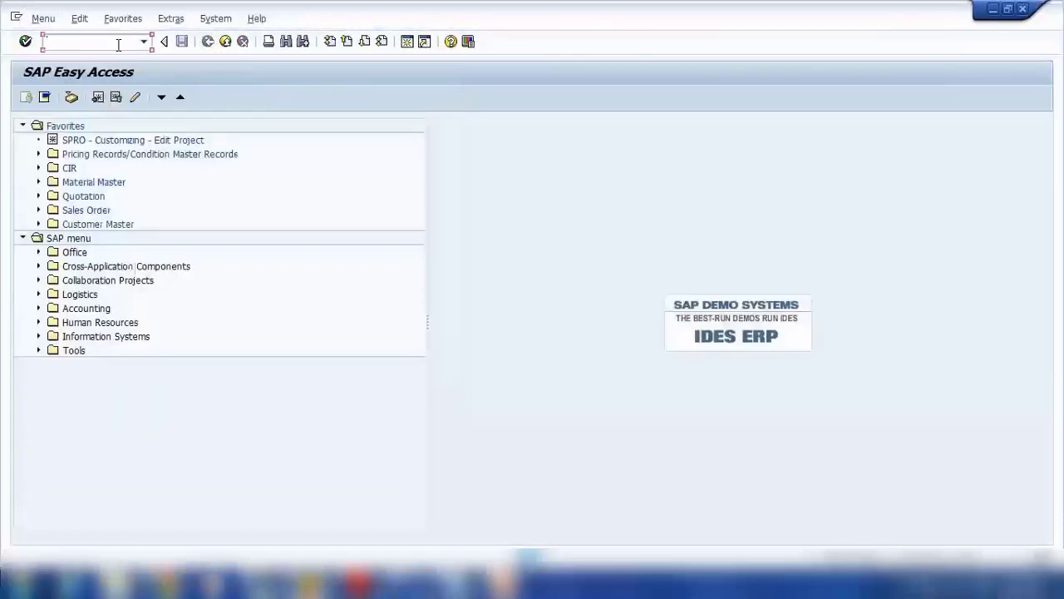
pyautogui.press('Return')
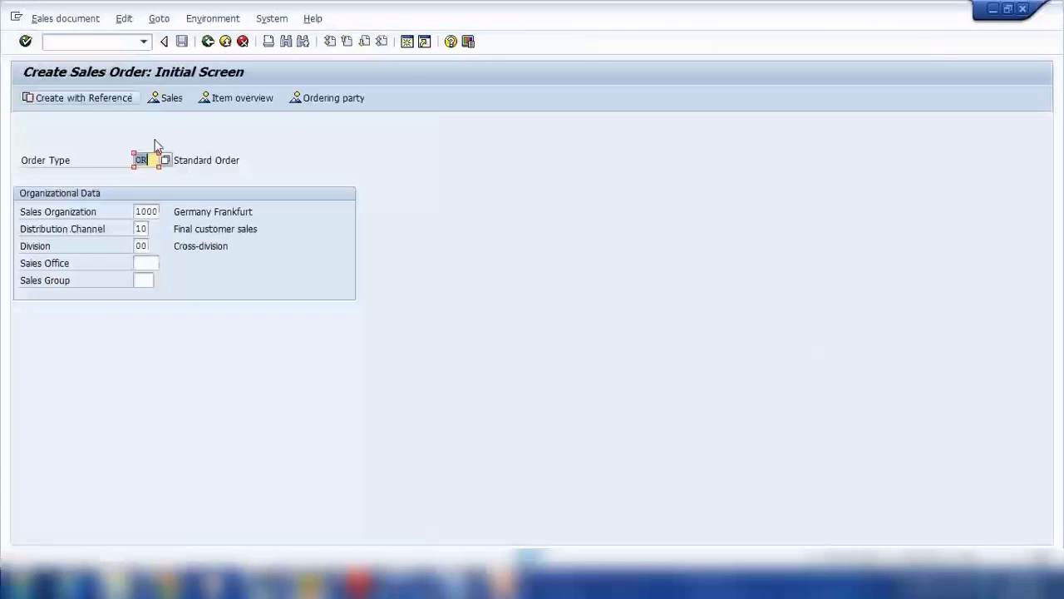
pyautogui.click(110, 99)
pyautogui.click(207, 287)
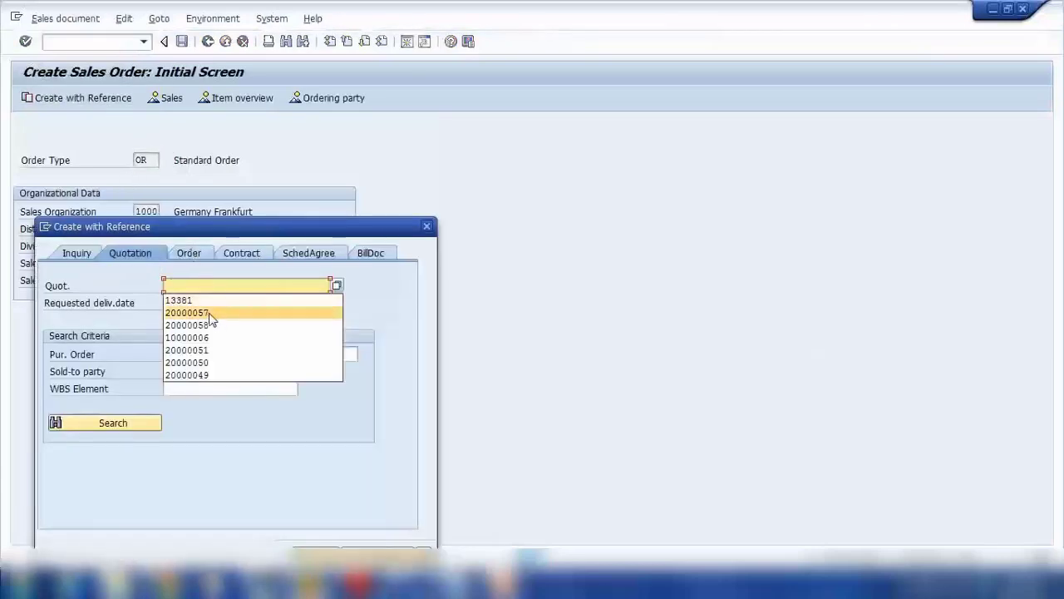
pyautogui.click(217, 320)
pyautogui.click(204, 286)
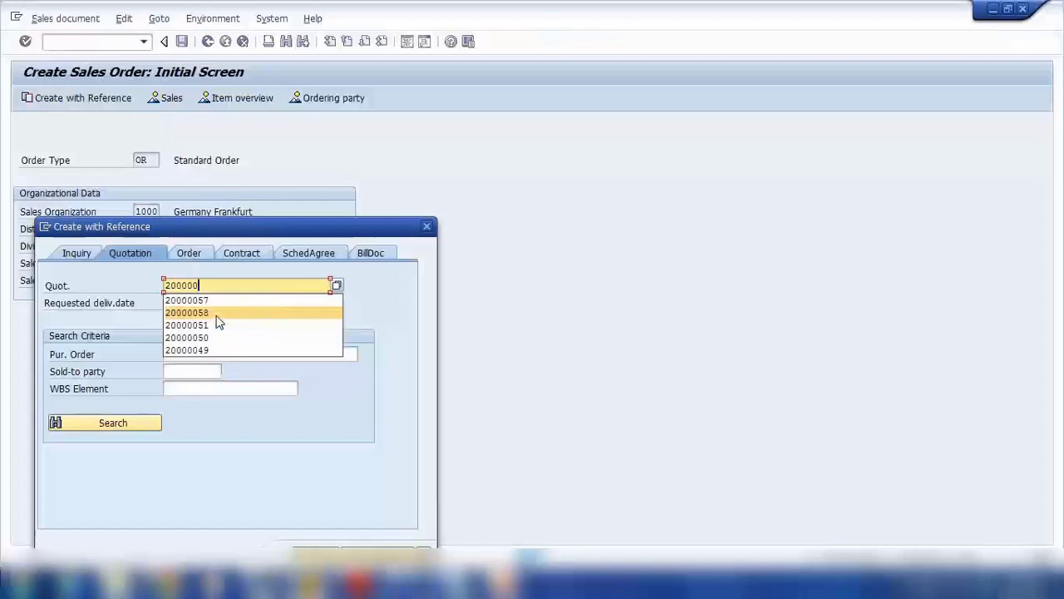
pyautogui.click(217, 314)
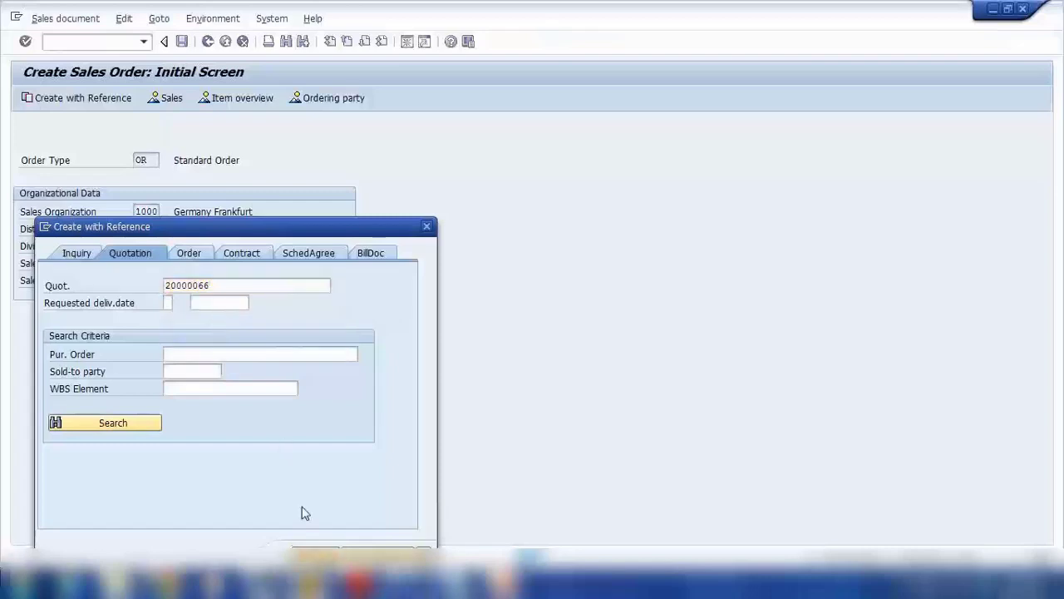
pyautogui.press('Return')
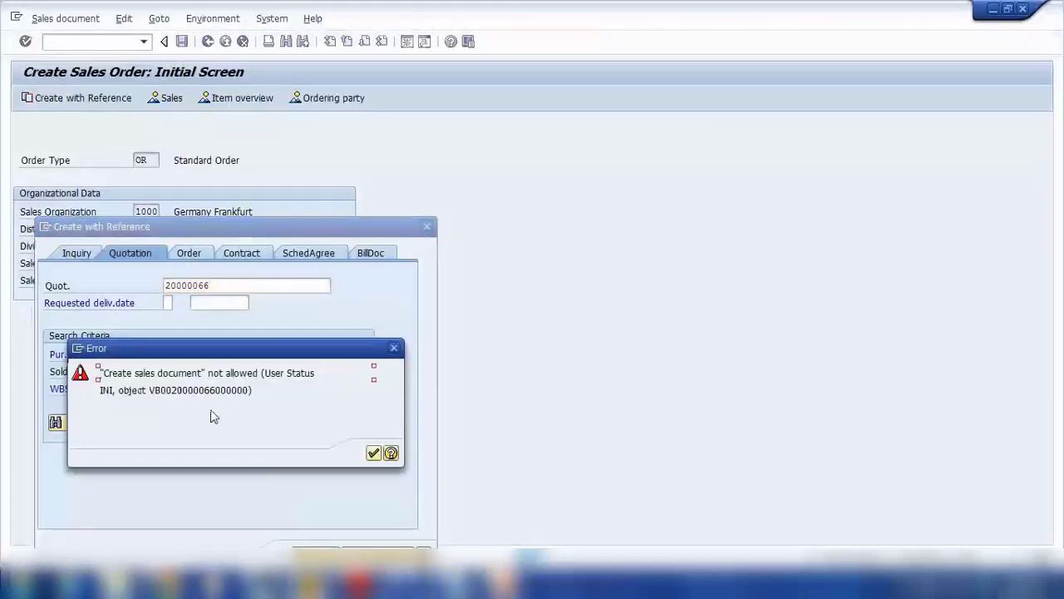
pyautogui.click(376, 453)
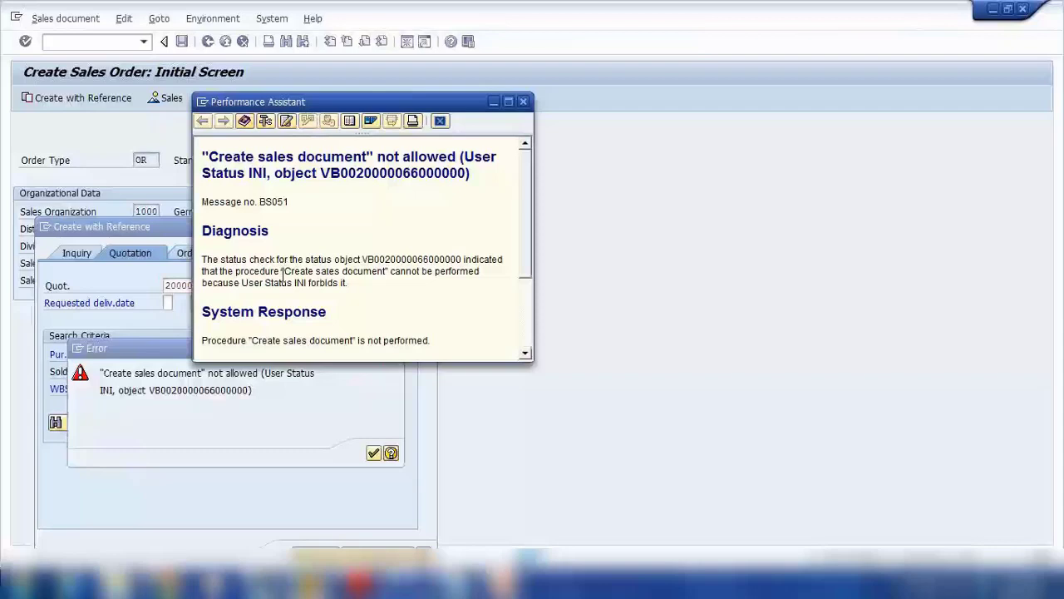
# Read the diagnosis and recommended procedure in the status error's explanation, then close the explanation and the error message.
pyautogui.scroll(-1, 283, 277)
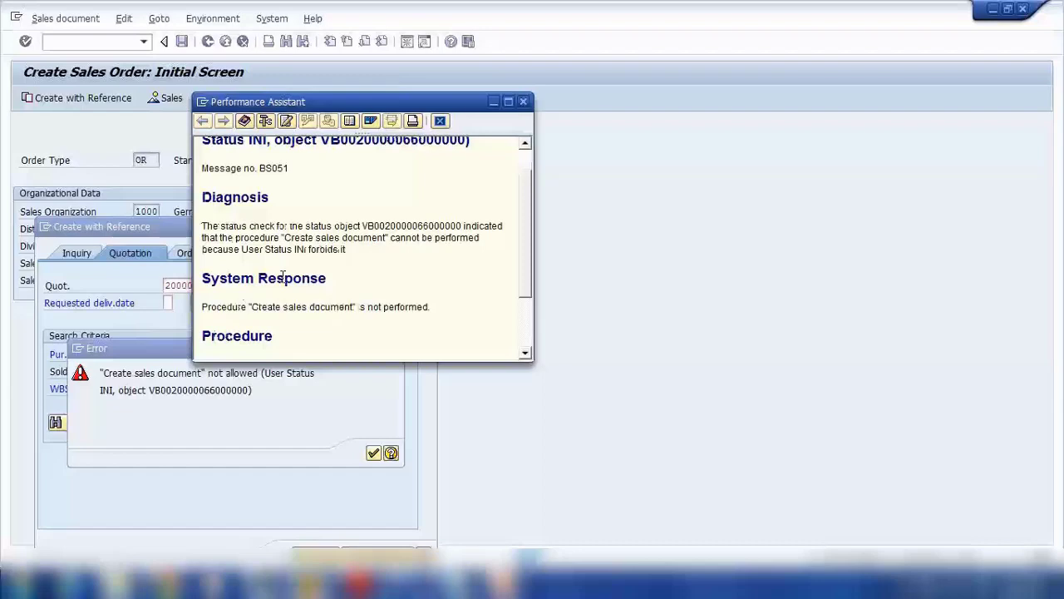
pyautogui.scroll(-3, 283, 276)
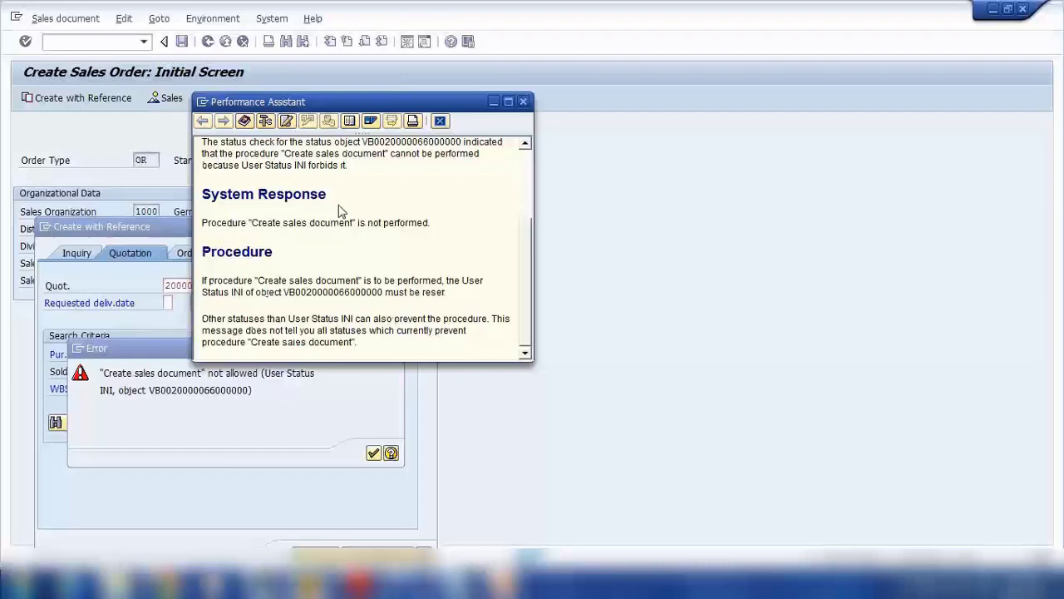
pyautogui.click(523, 102)
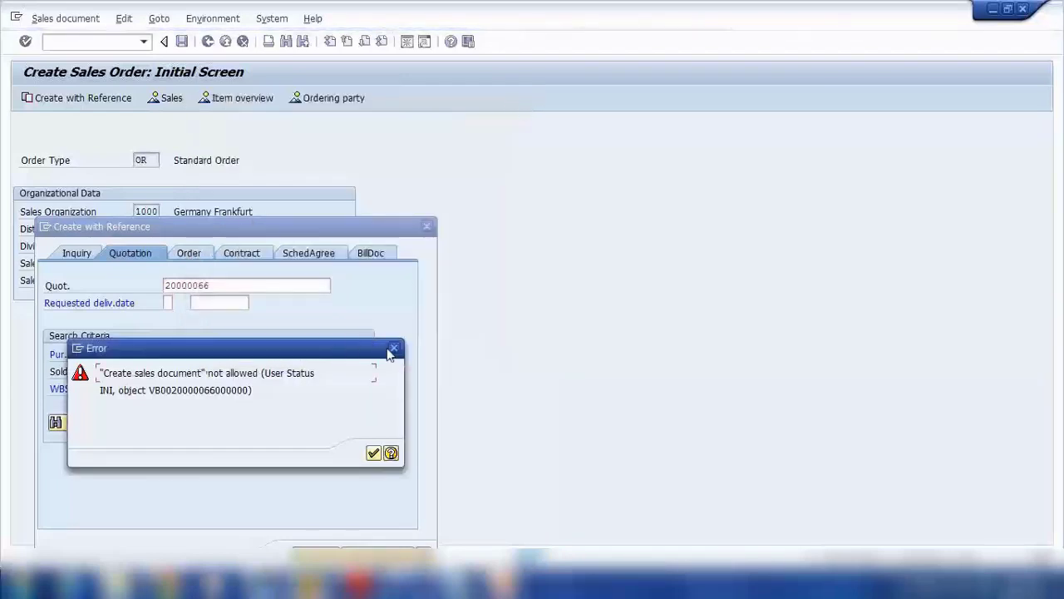
pyautogui.press('Return')
# Clear the reference quotation number and search the quotations by the sold-to party's customer number.
pyautogui.click(233, 285)
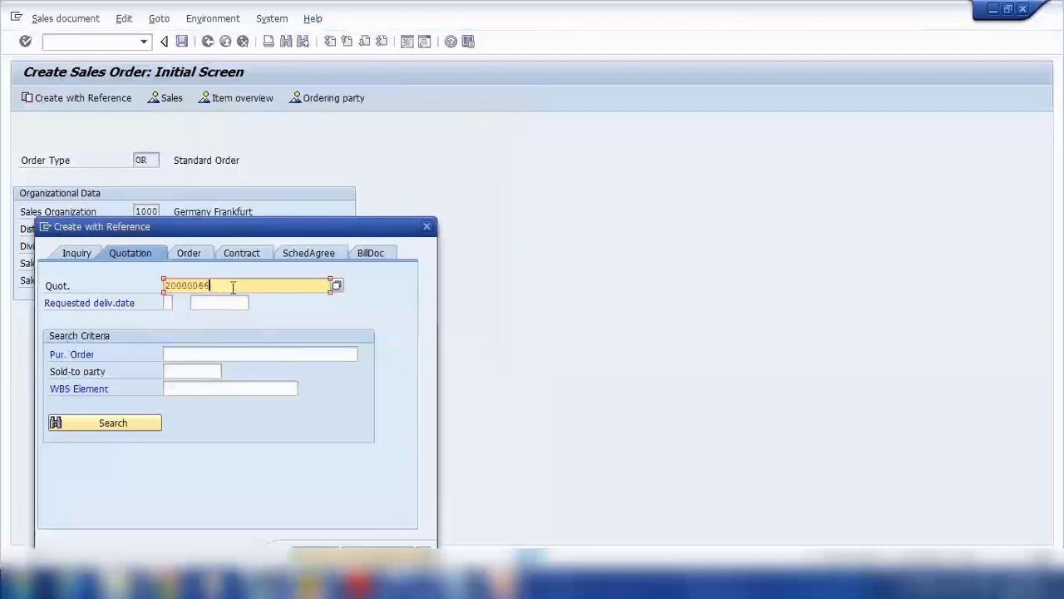
pyautogui.press('BackSpace')
pyautogui.press('BackSpace')
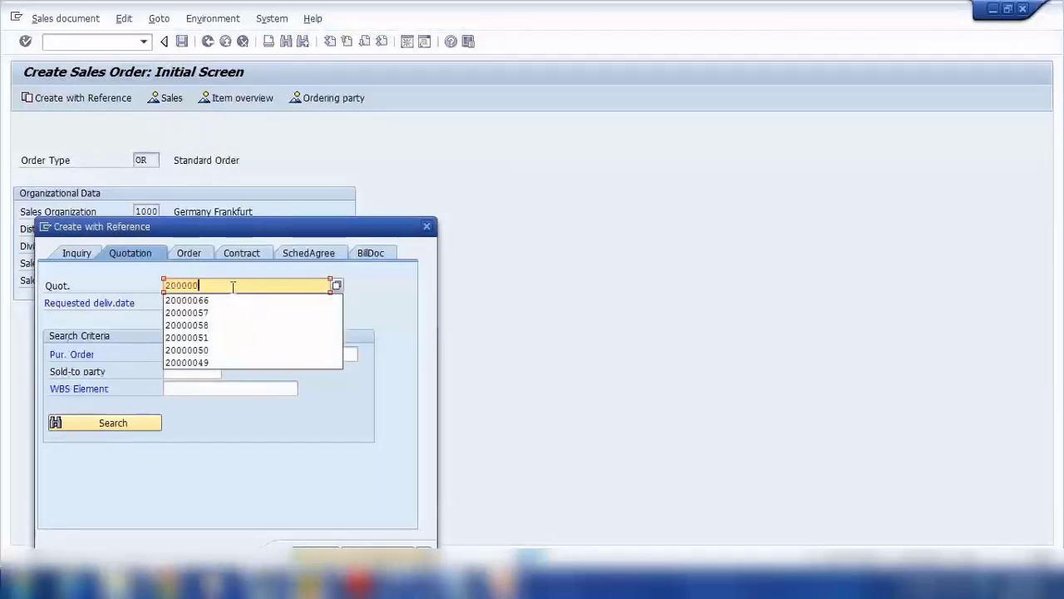
pyautogui.click(215, 371)
pyautogui.click(216, 370)
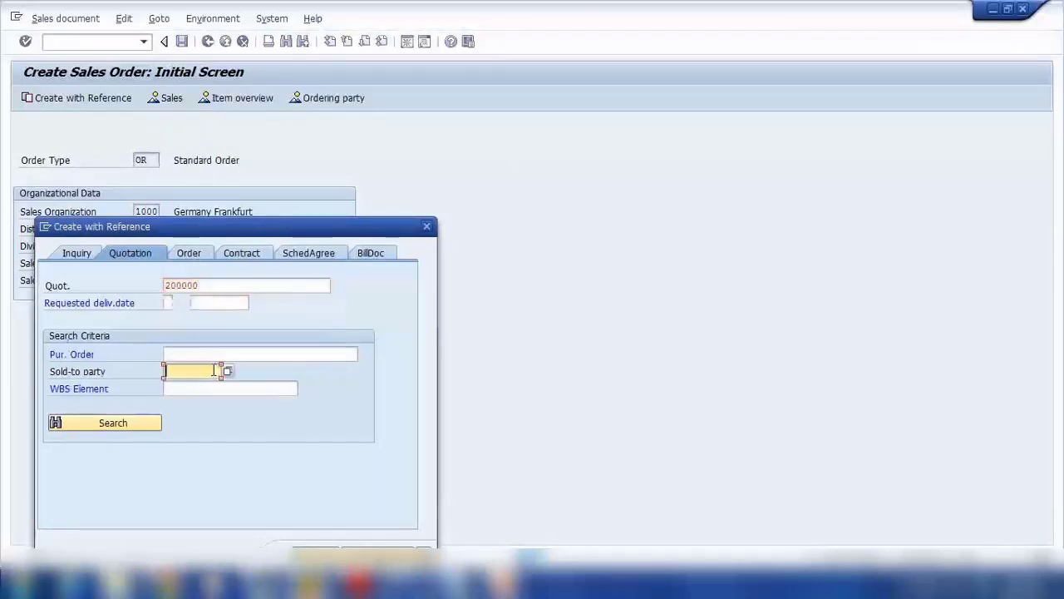
pyautogui.click(177, 284)
pyautogui.press('BackSpace')
pyautogui.press('BackSpace')
pyautogui.press('BackSpace')
pyautogui.press('BackSpace')
pyautogui.press('BackSpace')
pyautogui.press('BackSpace')
pyautogui.click(208, 371)
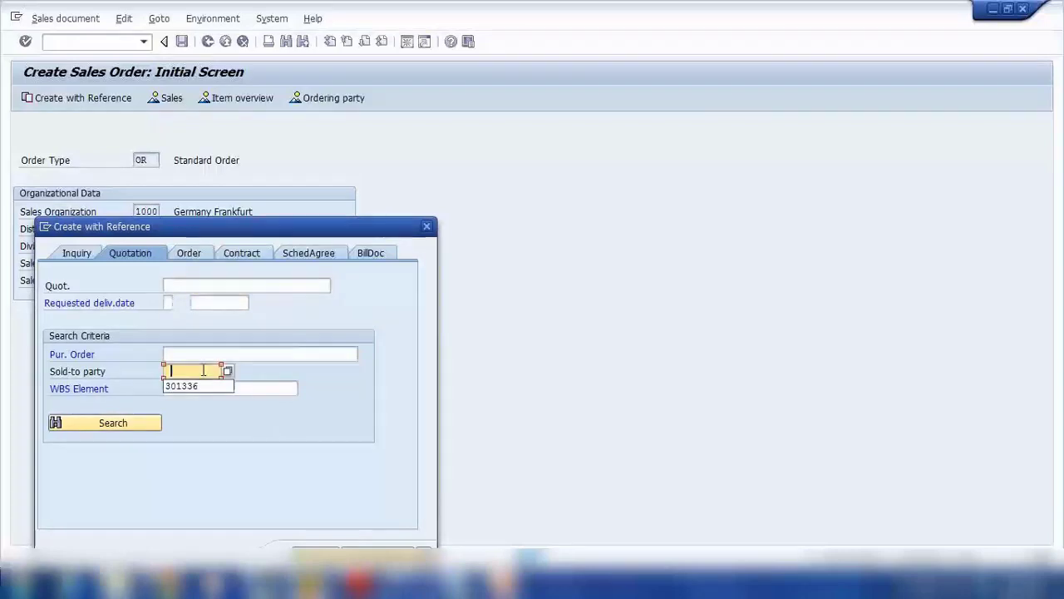
pyautogui.click(203, 383)
pyautogui.click(147, 422)
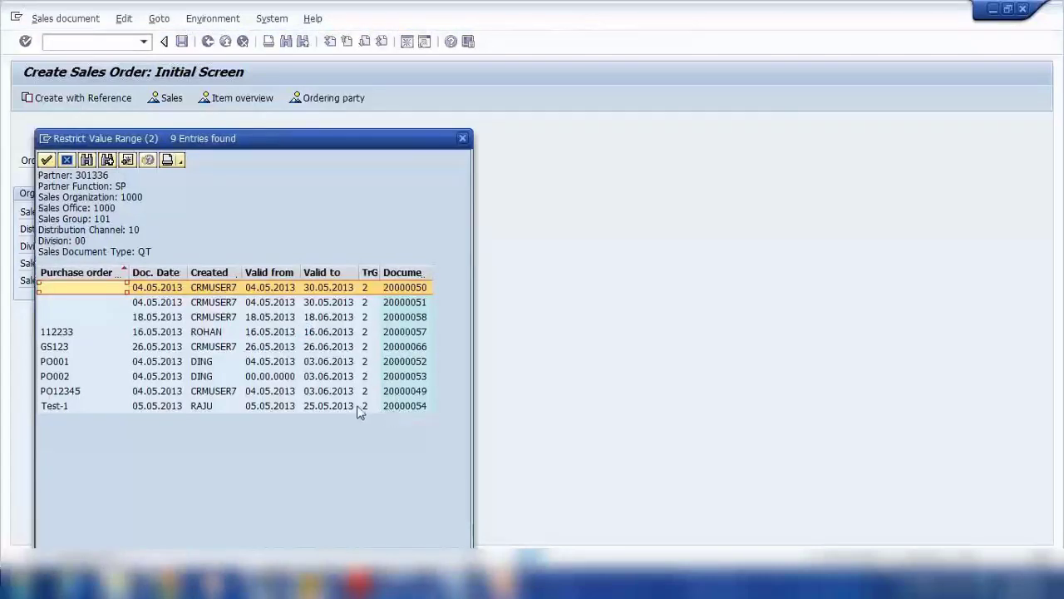
# Choose the quotation with purchase order Test-1, try to reference it, then dismiss the error and cancel creation with reference.
pyautogui.click(204, 407)
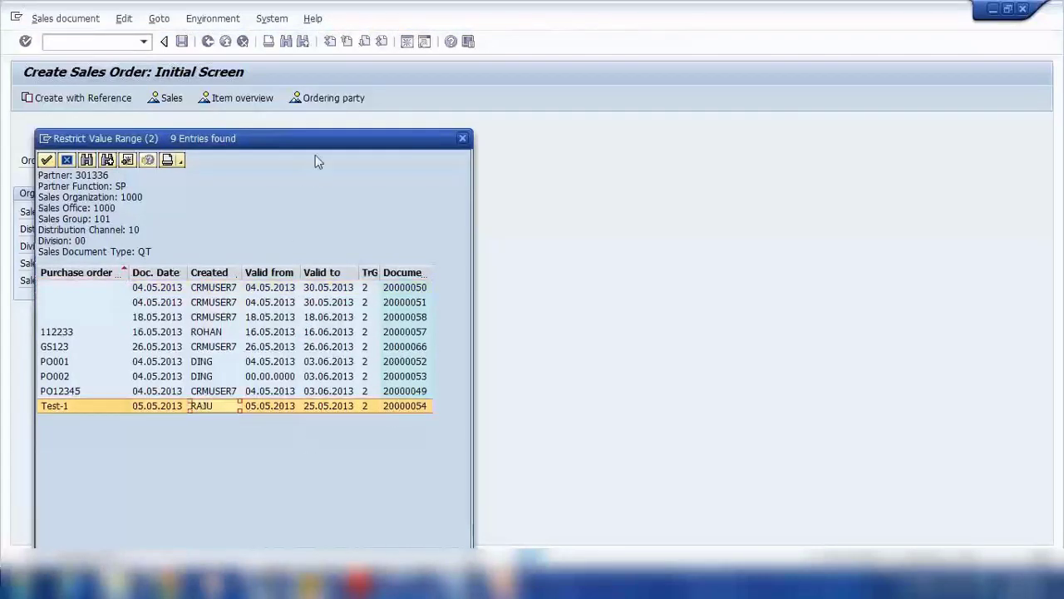
pyautogui.moveTo(326, 133); pyautogui.dragTo(352, 79)
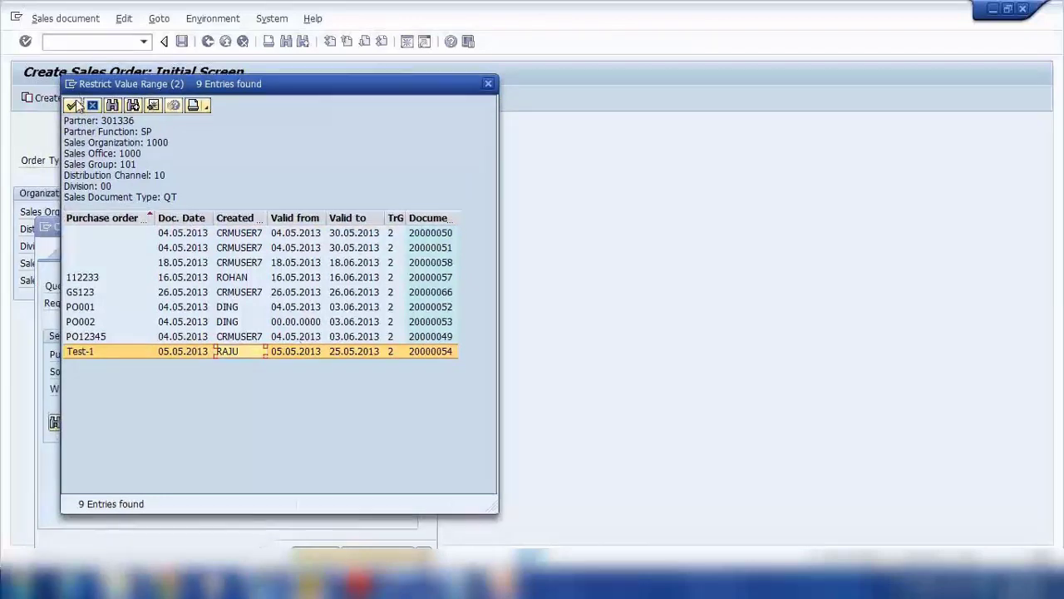
pyautogui.click(73, 105)
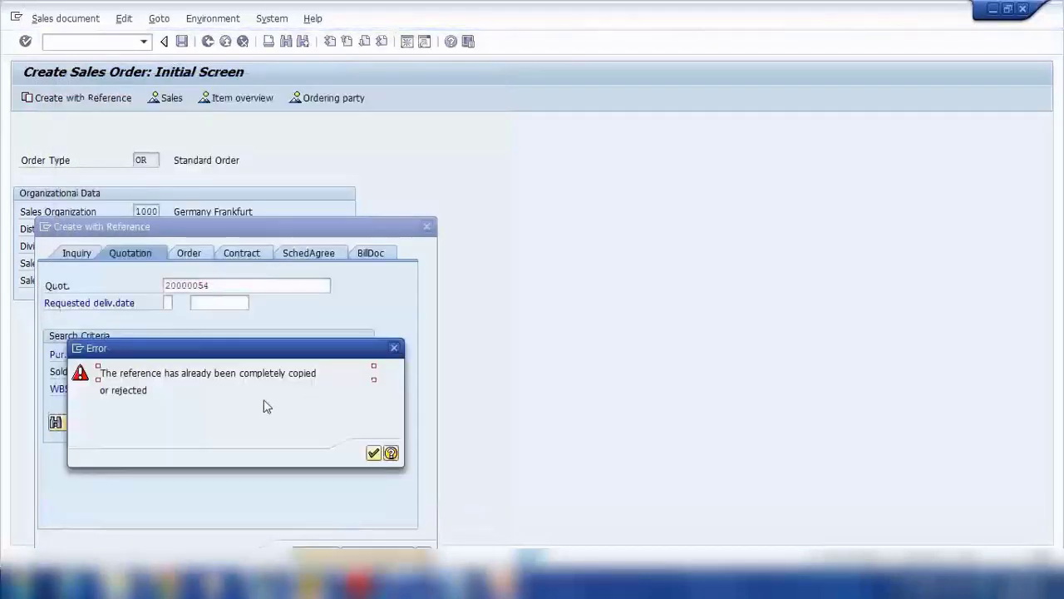
pyautogui.click(373, 452)
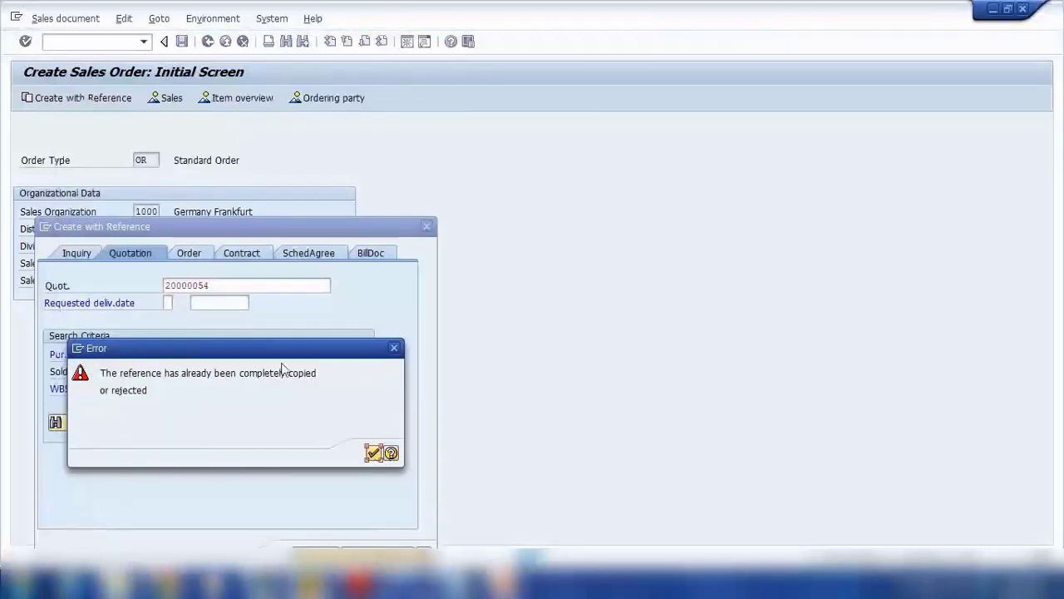
pyautogui.click(427, 226)
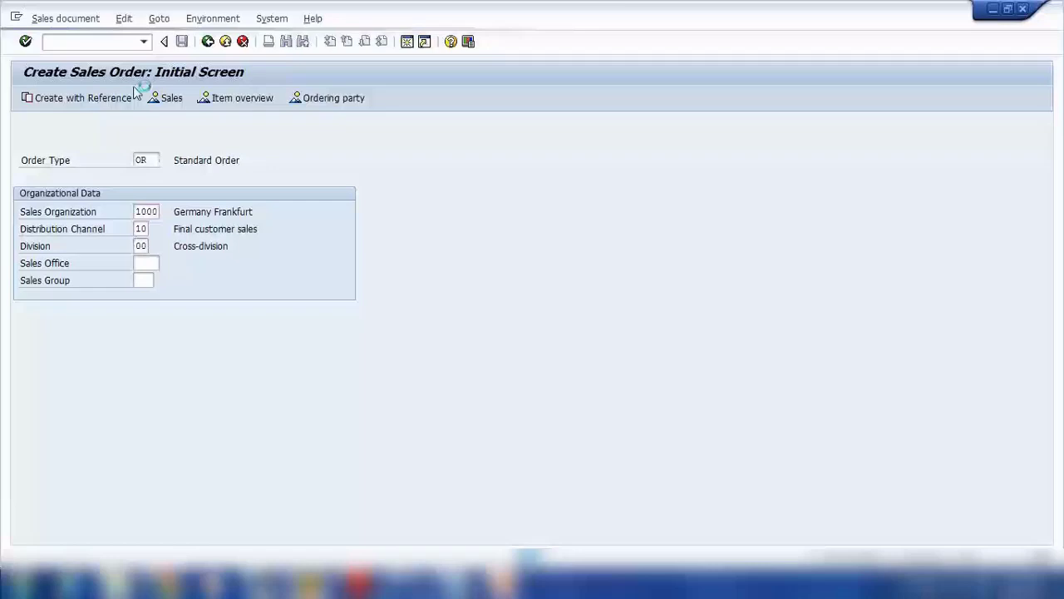
# Leave sales order creation and open an additional session.
pyautogui.press('F3')
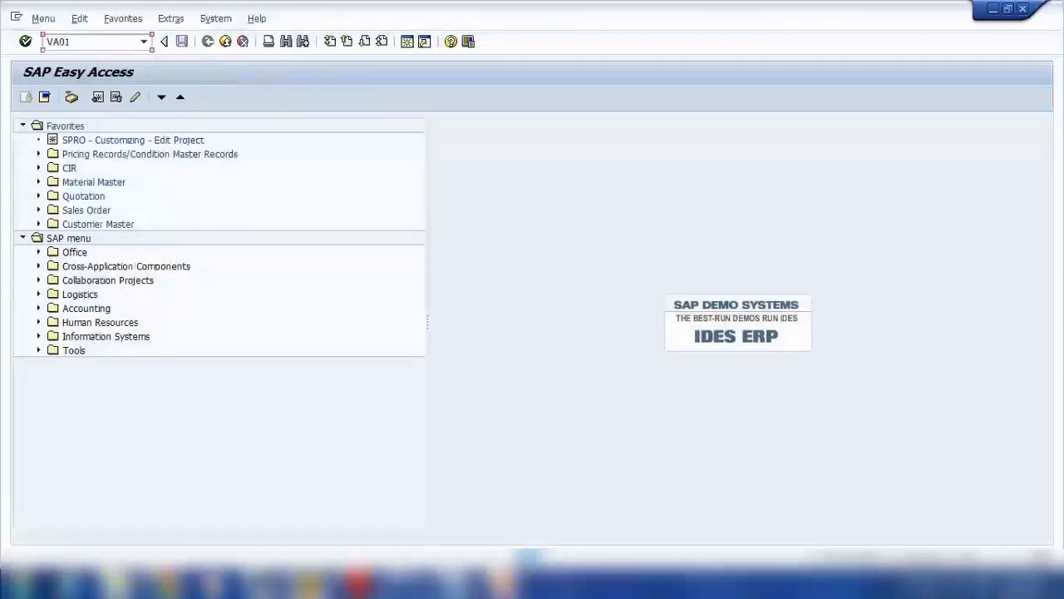
pyautogui.press('BackSpace')
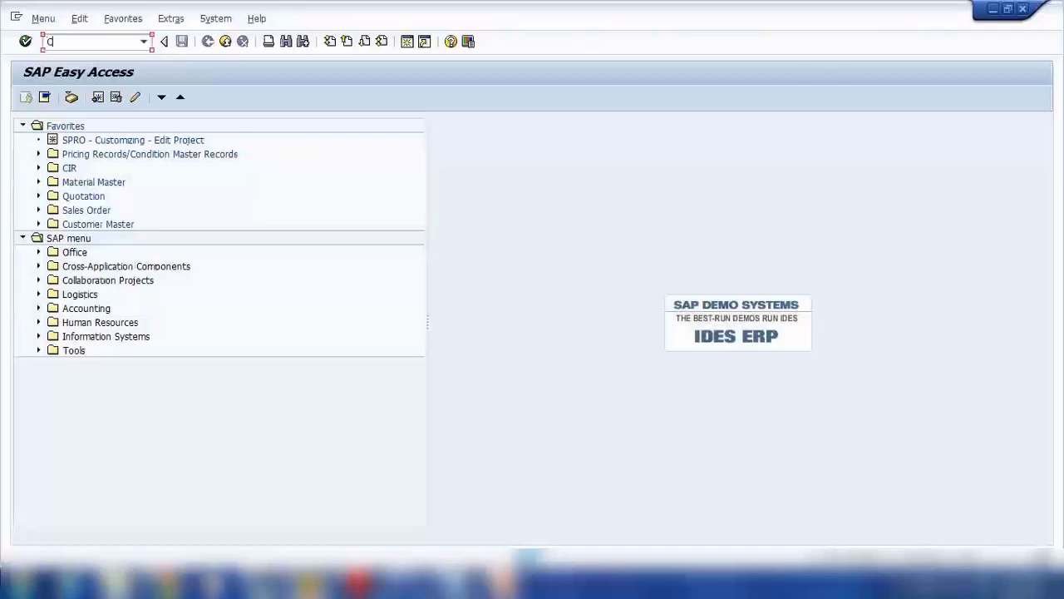
pyautogui.press('Return')
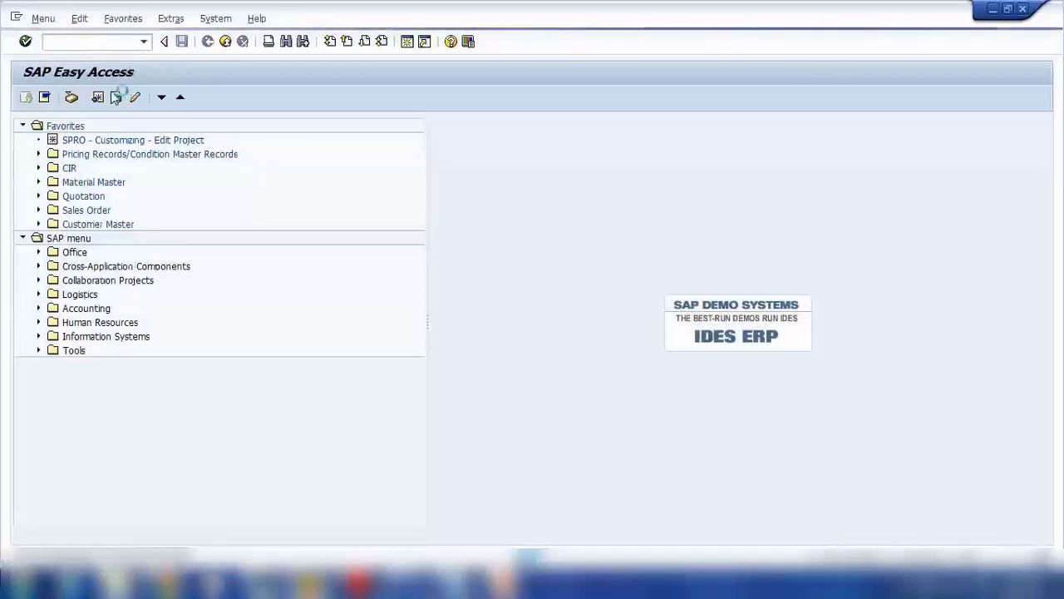
pyautogui.click(15, 17)
pyautogui.click(50, 141)
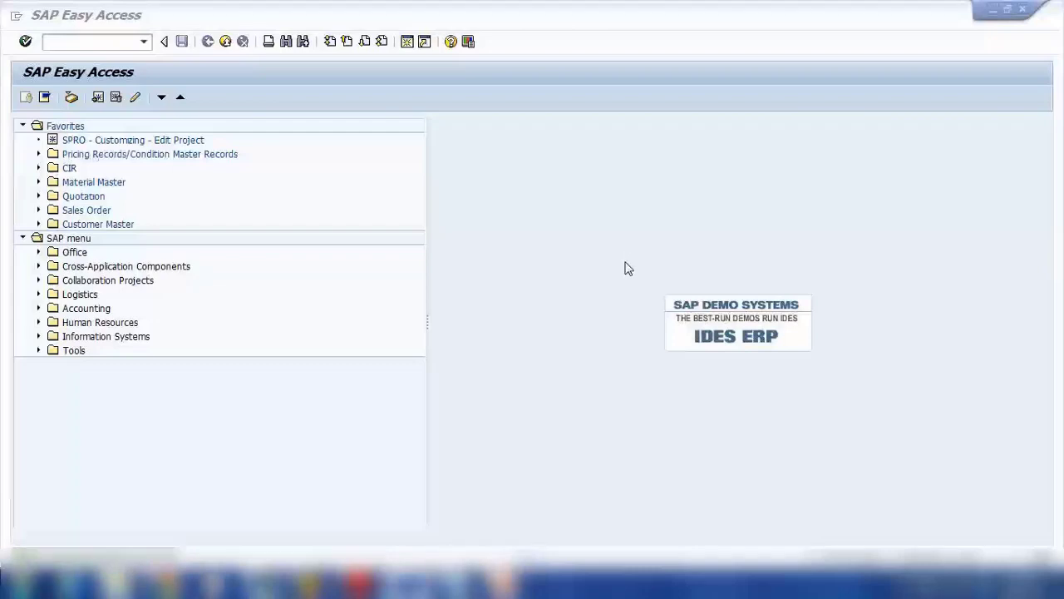
# Run transaction VOV8 in the new session and open the details of sales document type QT (Quotation).
pyautogui.click(69, 238)
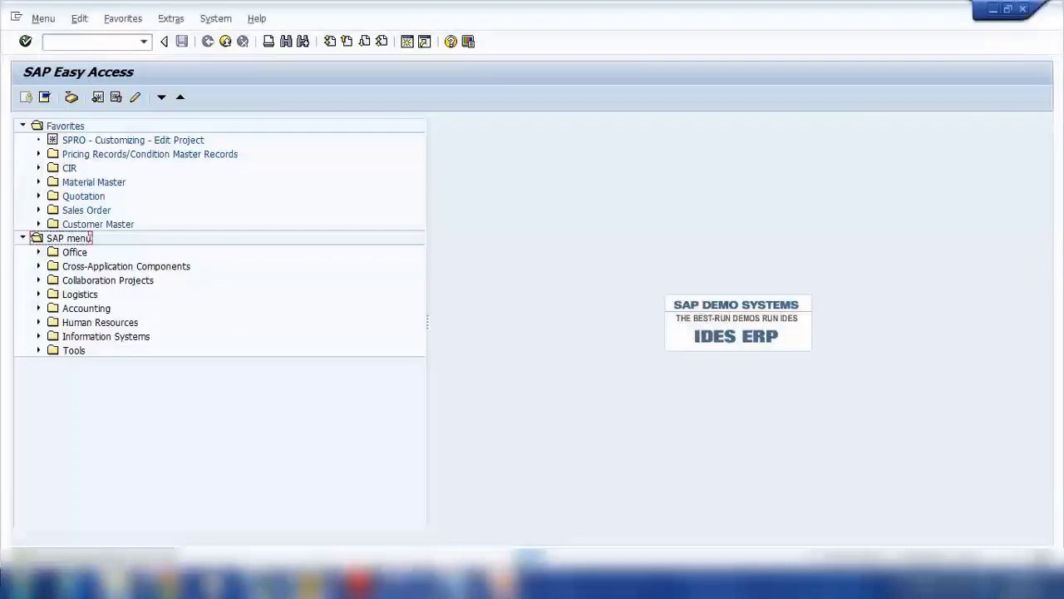
pyautogui.click(102, 44)
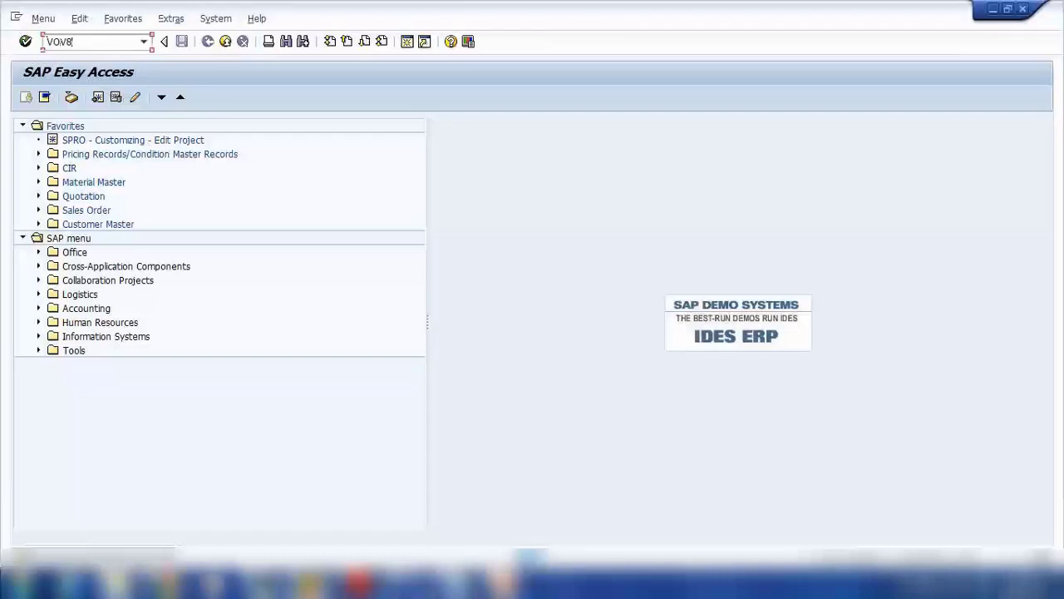
pyautogui.write('Vov8')
pyautogui.press('Return')
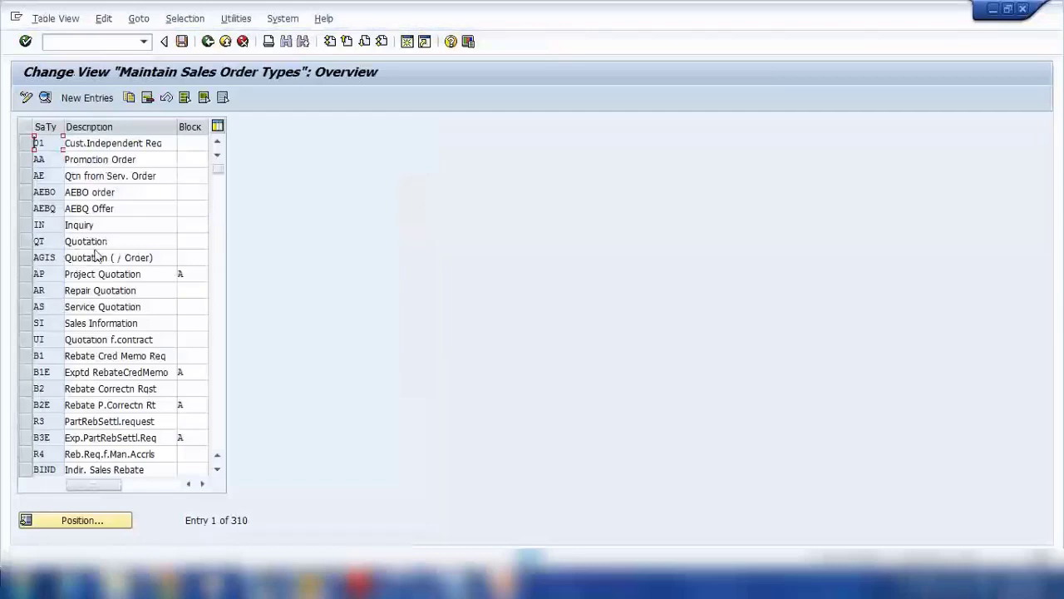
pyautogui.click(93, 242)
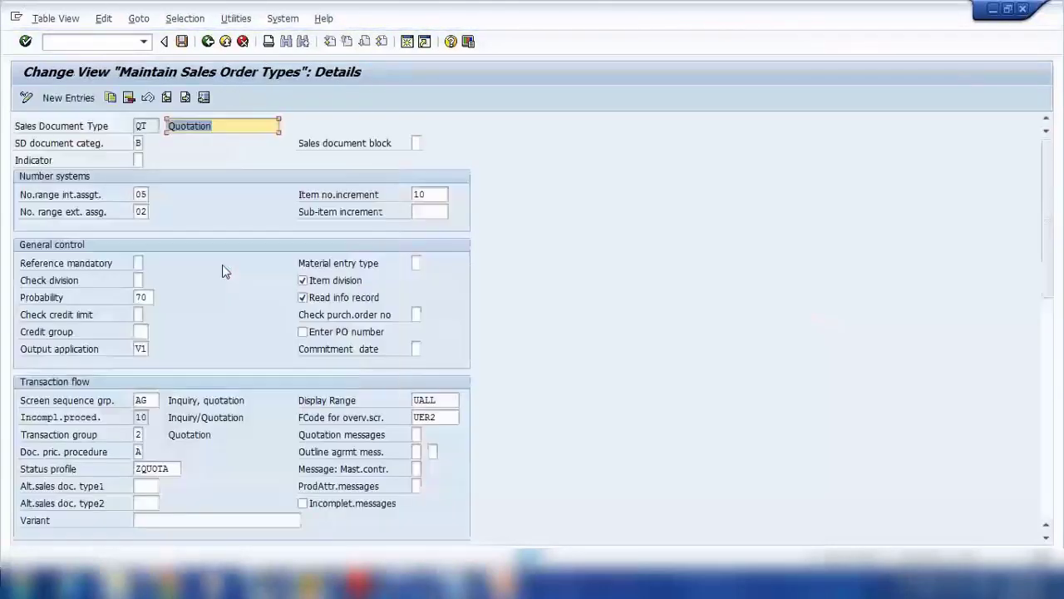
# Remove the status profile from the transaction flow settings of document type QT and save the change.
pyautogui.scroll(-4, 232, 305)
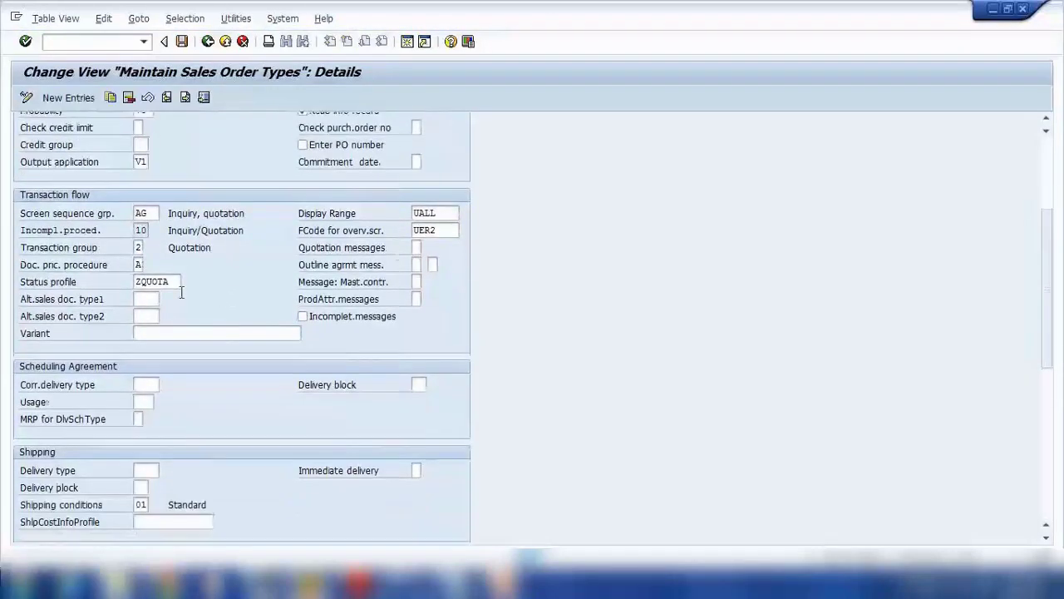
pyautogui.doubleClick(176, 282)
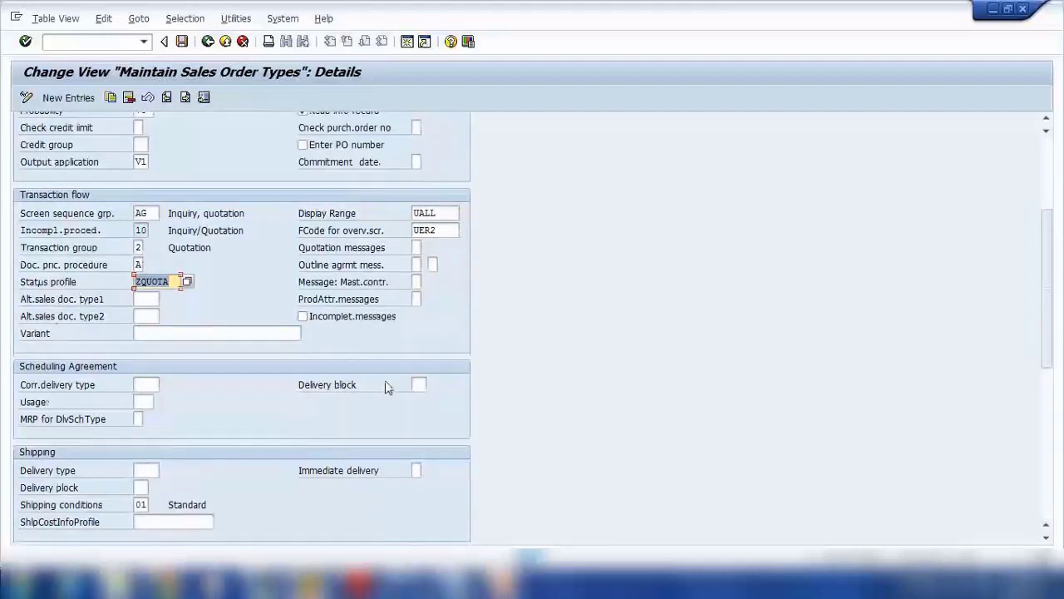
pyautogui.press('Delete')
pyautogui.click(182, 41)
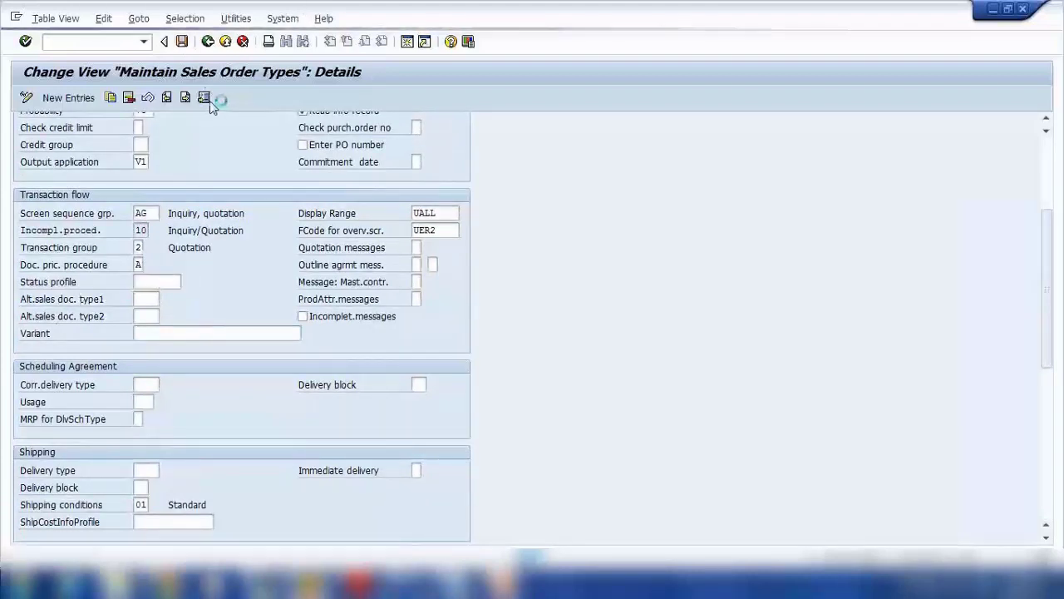
# Leave the document type settings and start quotation creation with transaction VA21.
pyautogui.click(130, 42)
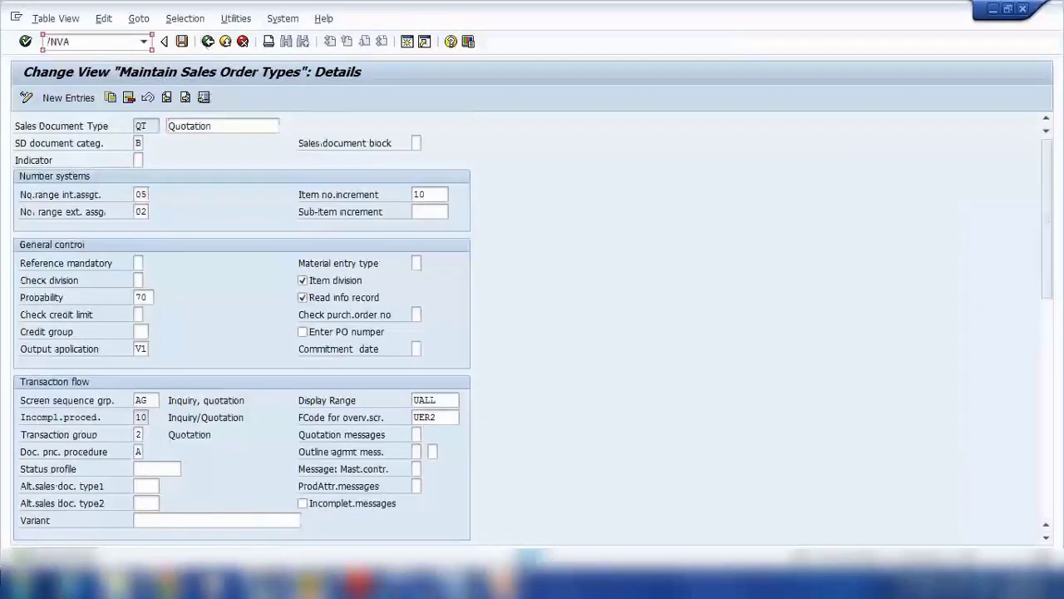
pyautogui.write('/NVA21')
pyautogui.press('Return')
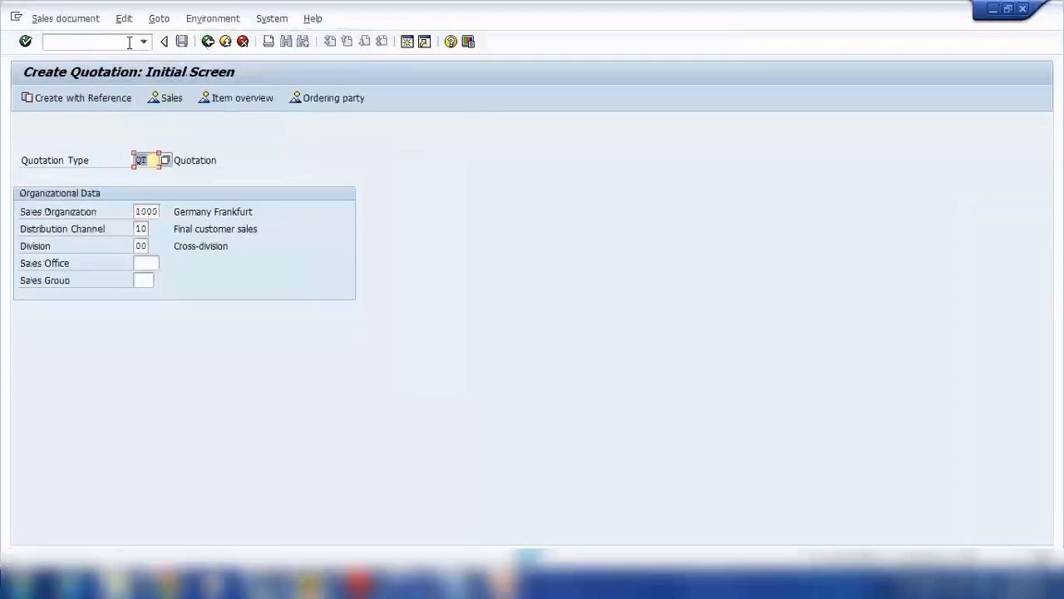
pyautogui.press('Return')
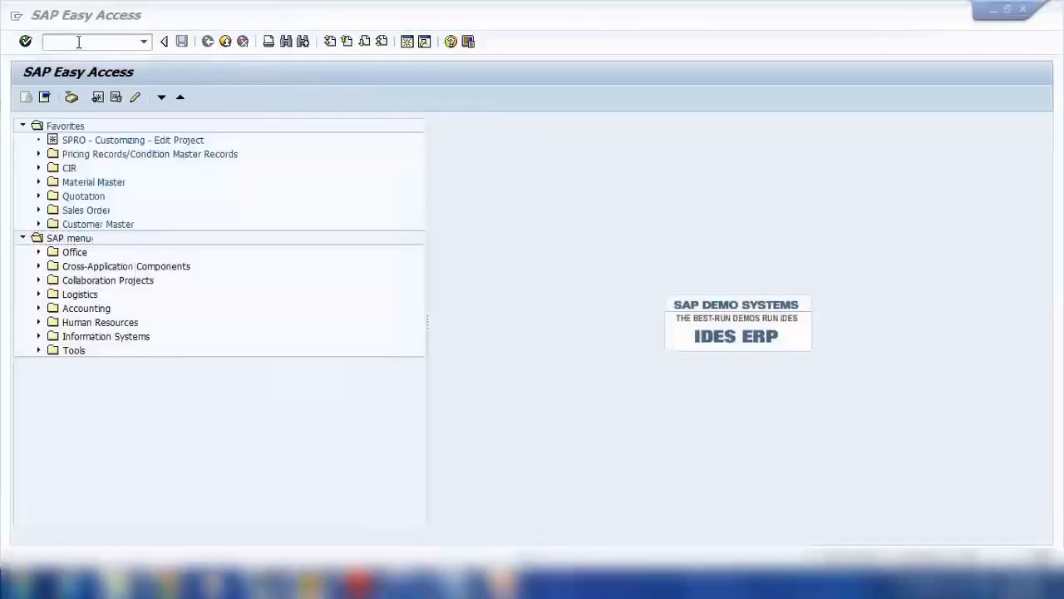
# Switch to the other session, retry a standard order with reference to the blocked quotation, dismiss the error, and leave order creation.
pyautogui.click(81, 42)
pyautogui.write('VA2')
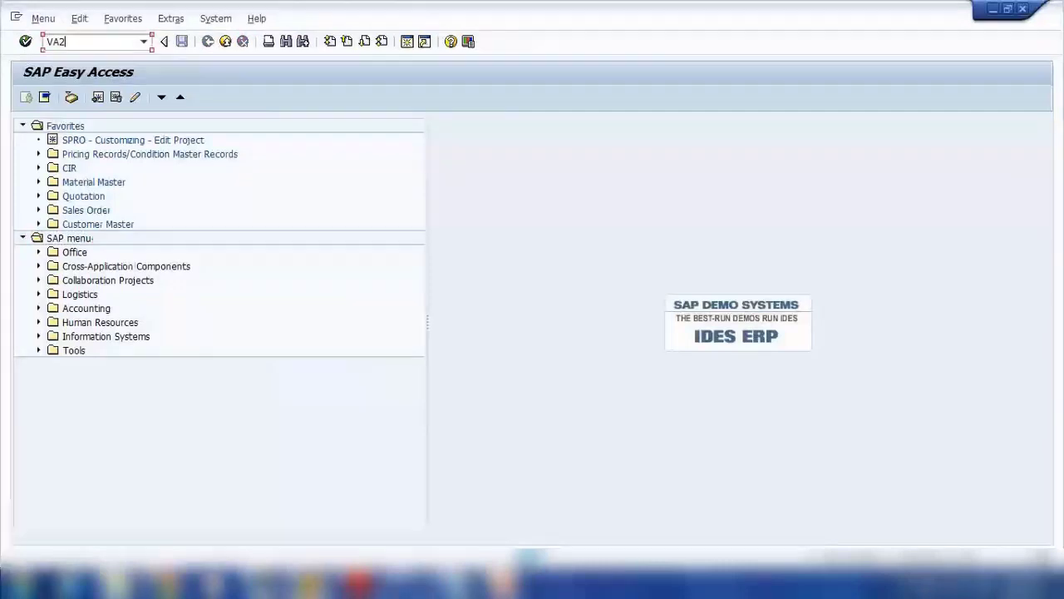
pyautogui.press('Return')
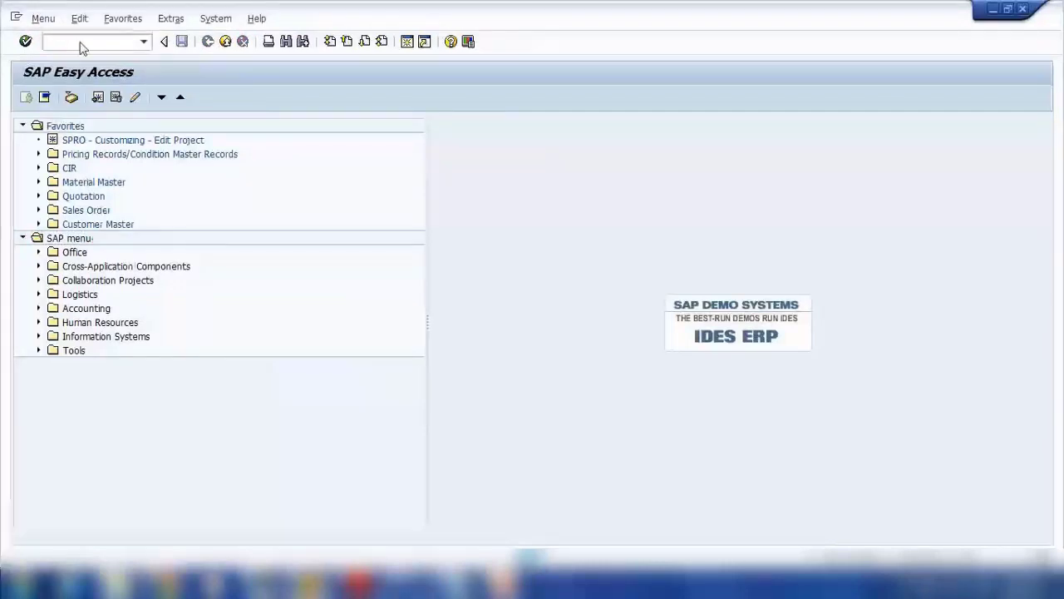
pyautogui.click(87, 103)
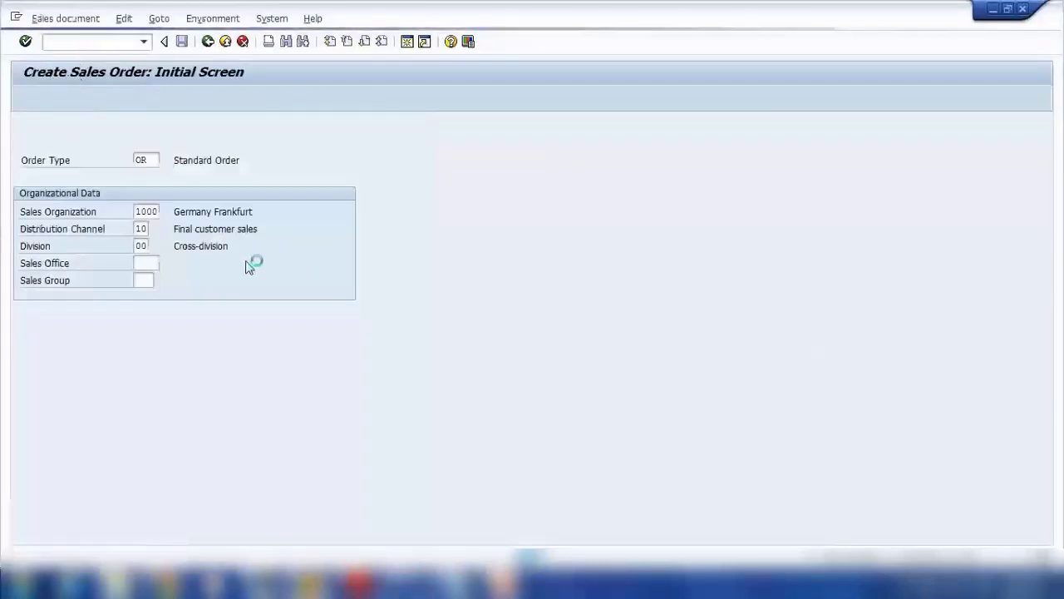
pyautogui.click(221, 281)
pyautogui.click(220, 299)
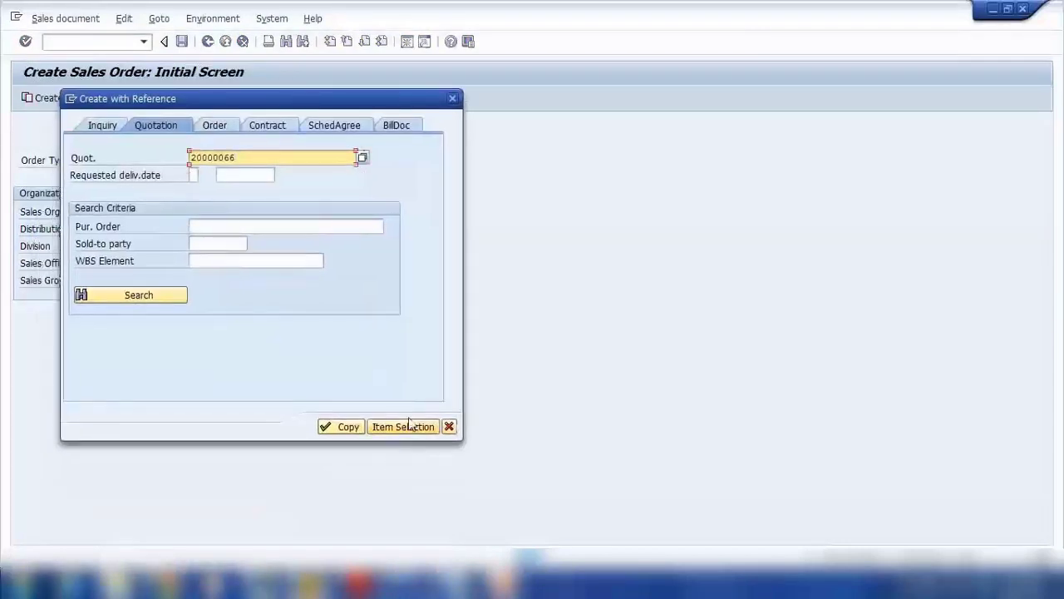
pyautogui.click(334, 426)
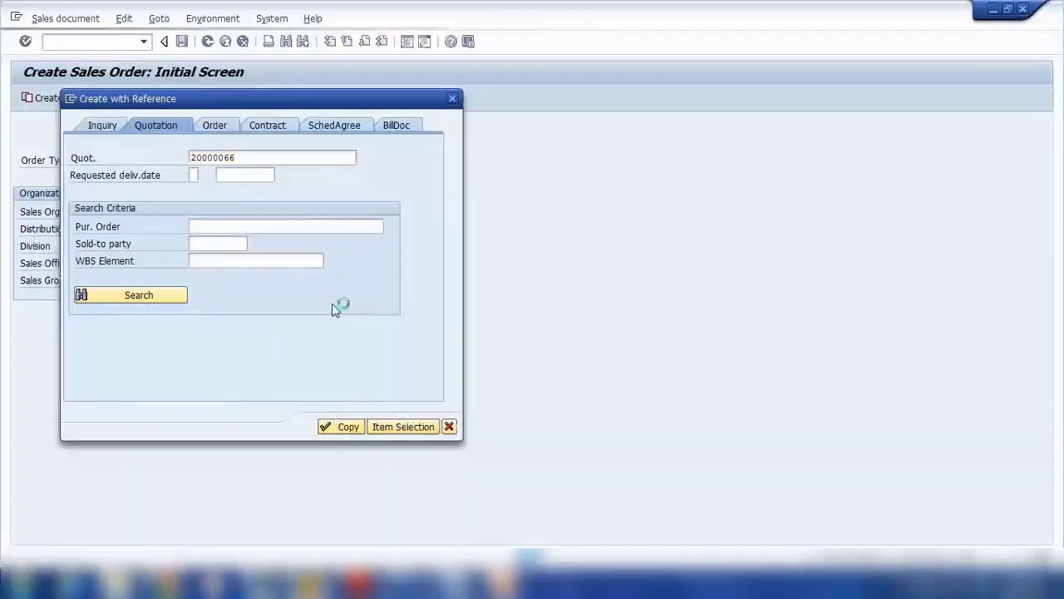
pyautogui.click(373, 452)
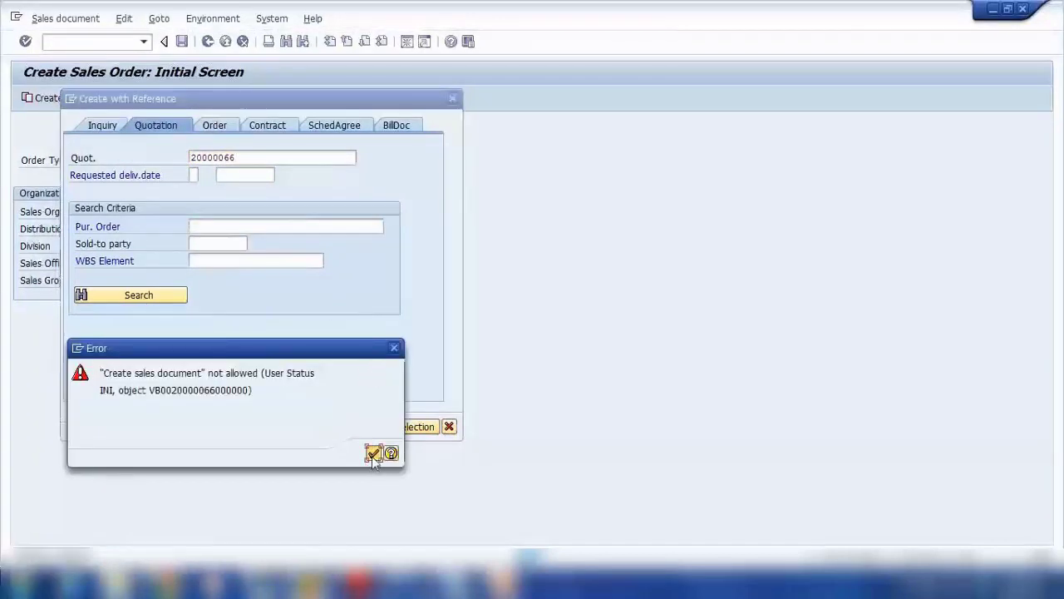
pyautogui.click(449, 426)
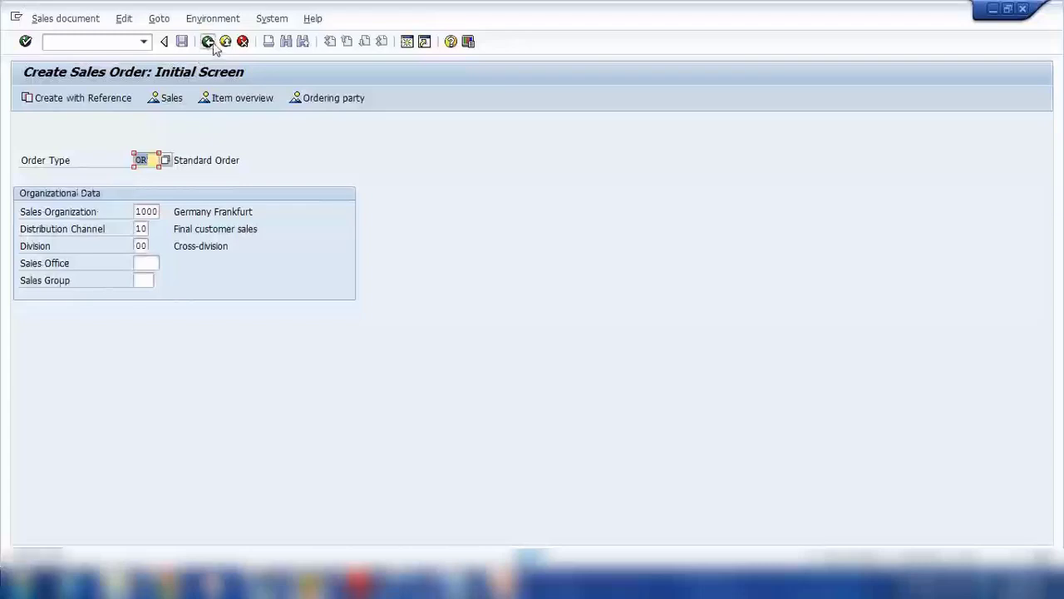
pyautogui.click(207, 42)
pyautogui.click(95, 43)
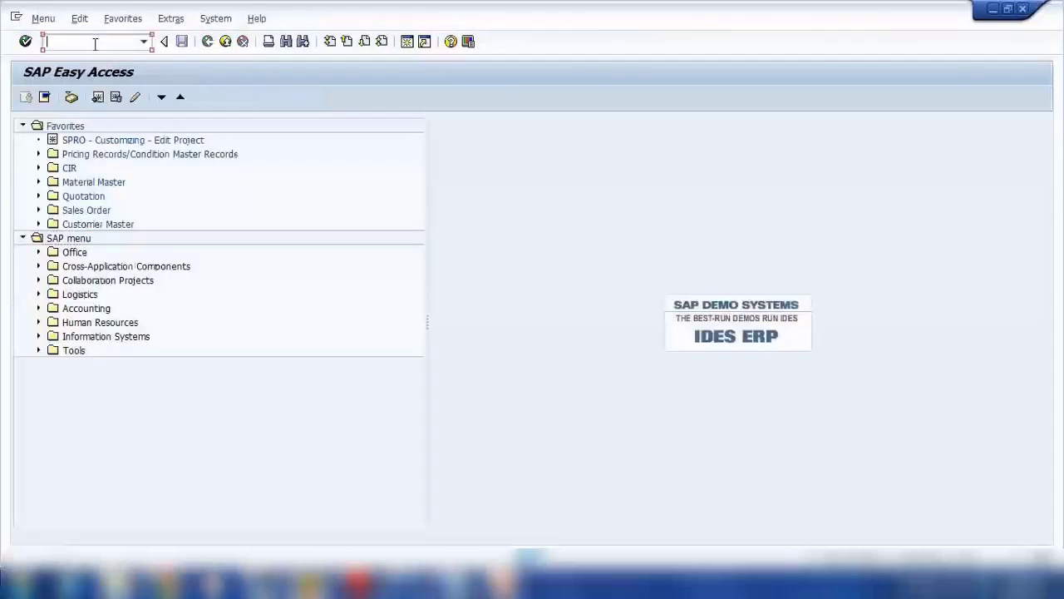
# Start a standard order of type OR with transaction VA01 and enter the customer number as sold-to party.
pyautogui.write('VA01')
pyautogui.press('Return')
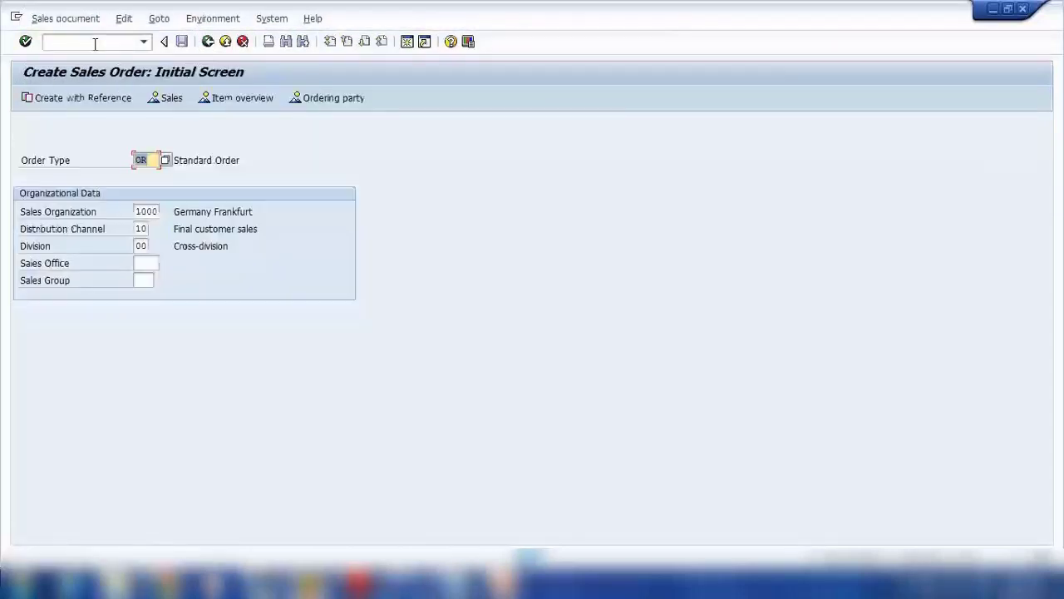
pyautogui.press('Return')
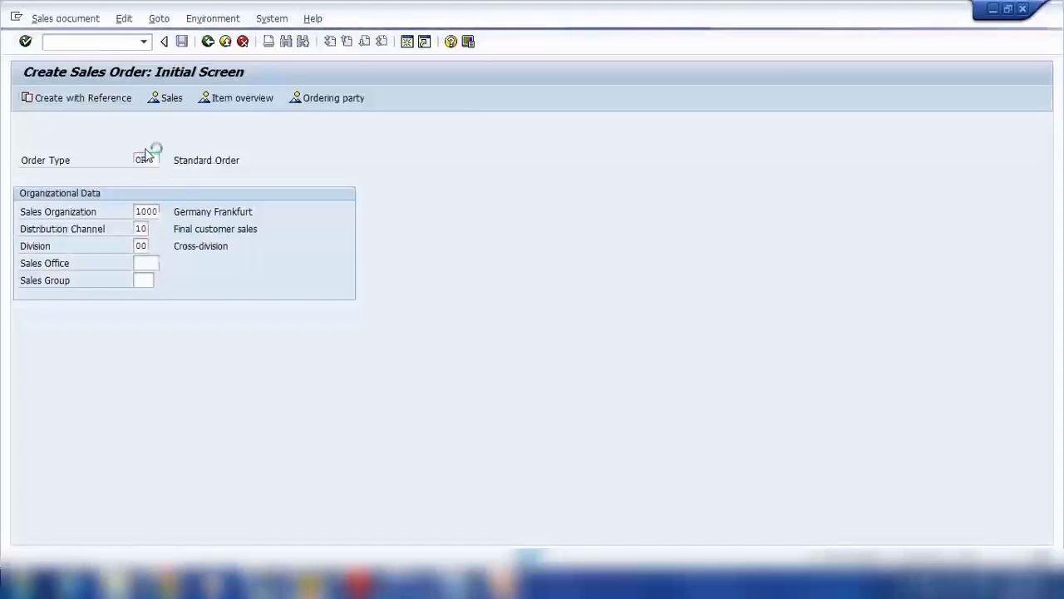
pyautogui.click(148, 144)
pyautogui.click(137, 156)
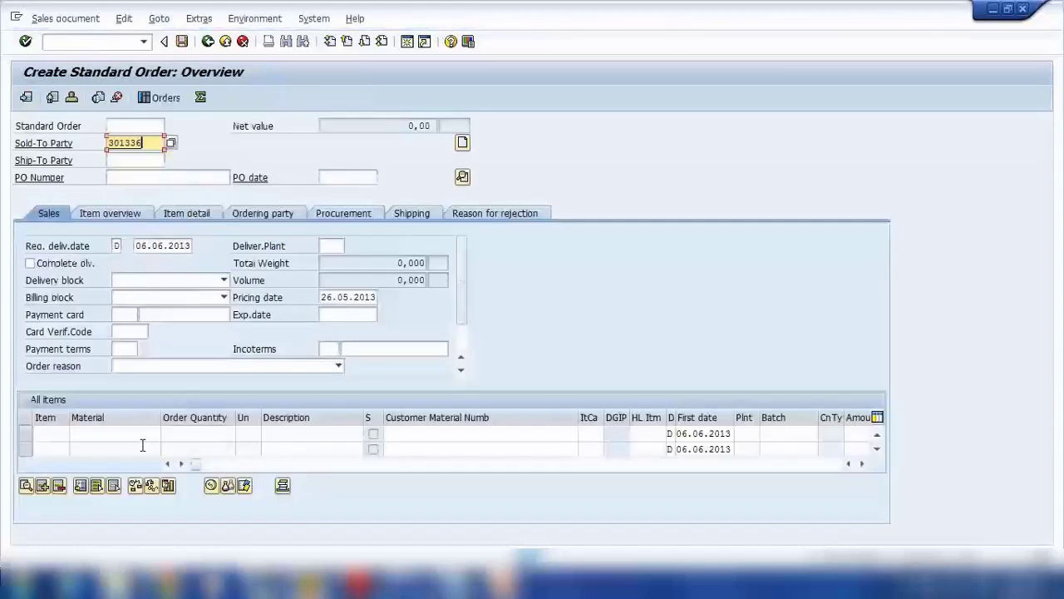
# Enter material P-109 with order quantity 10 as the order item and continue despite its open quotations.
pyautogui.click(138, 433)
pyautogui.write('p-109')
pyautogui.click(192, 433)
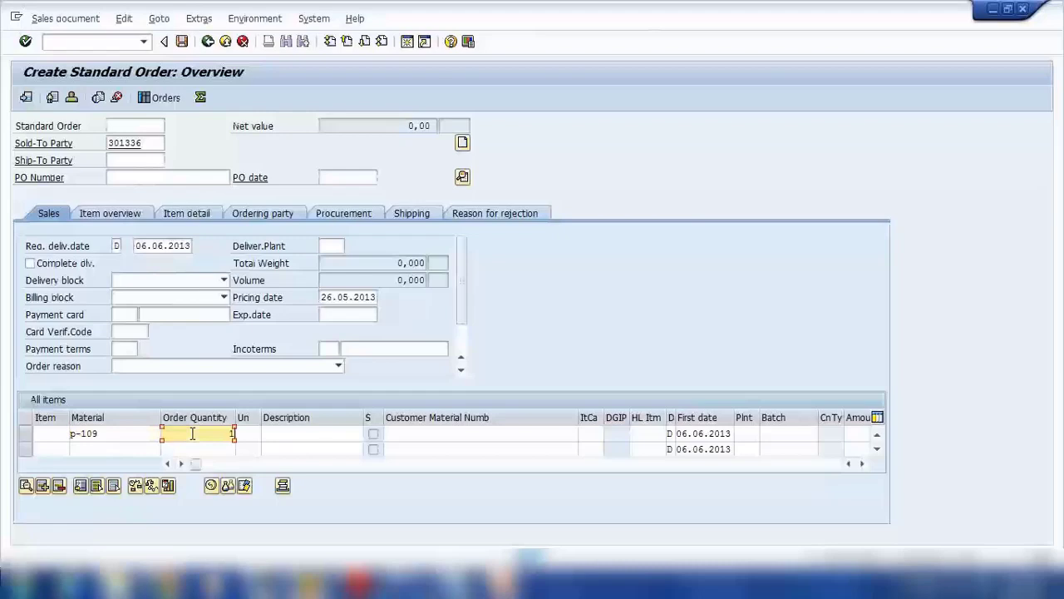
pyautogui.write('10')
pyautogui.press('Return')
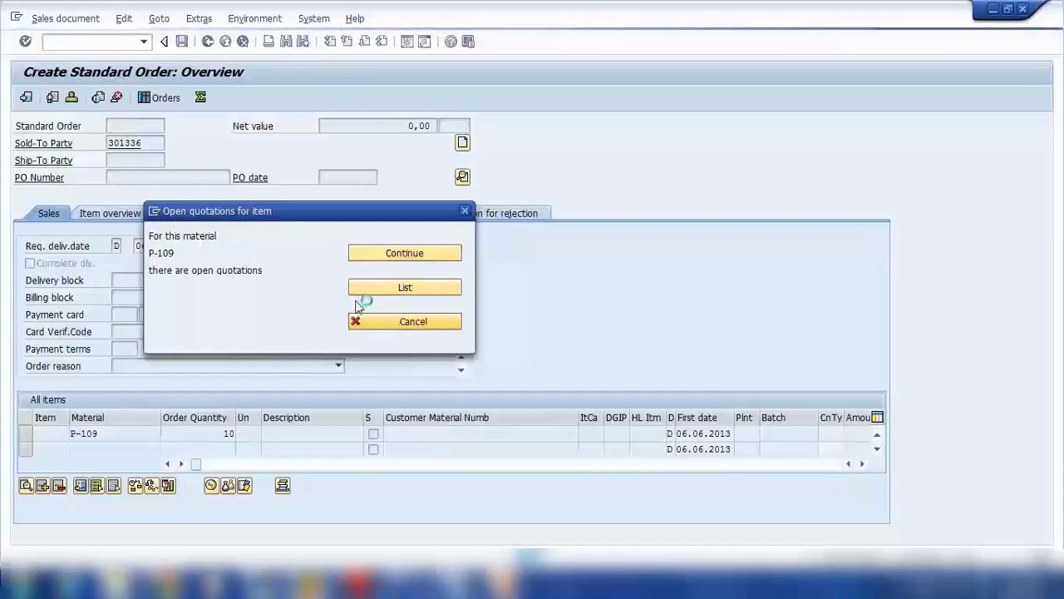
pyautogui.press('Return')
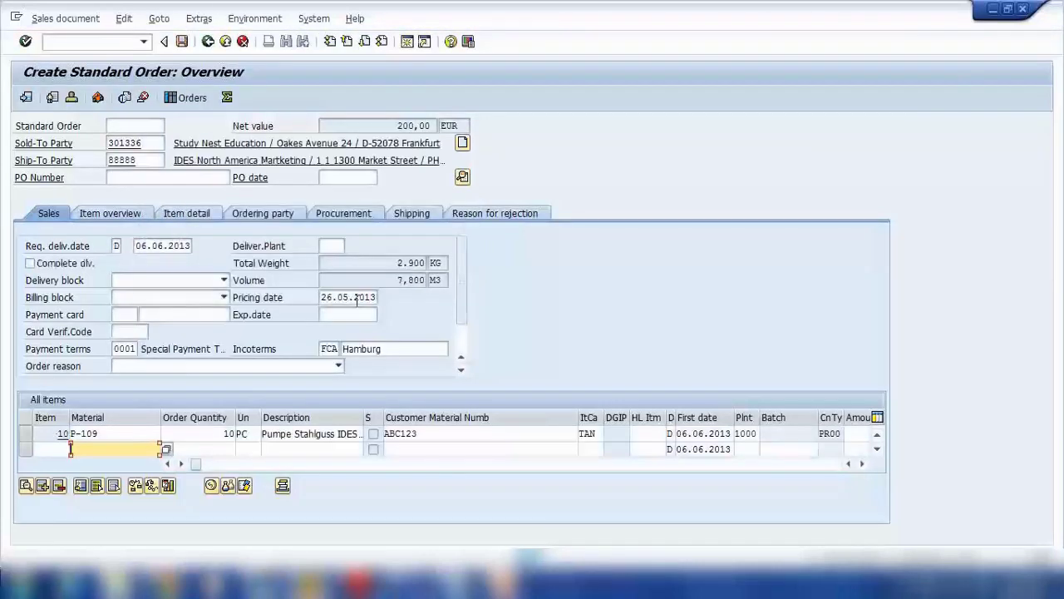
pyautogui.click(338, 177)
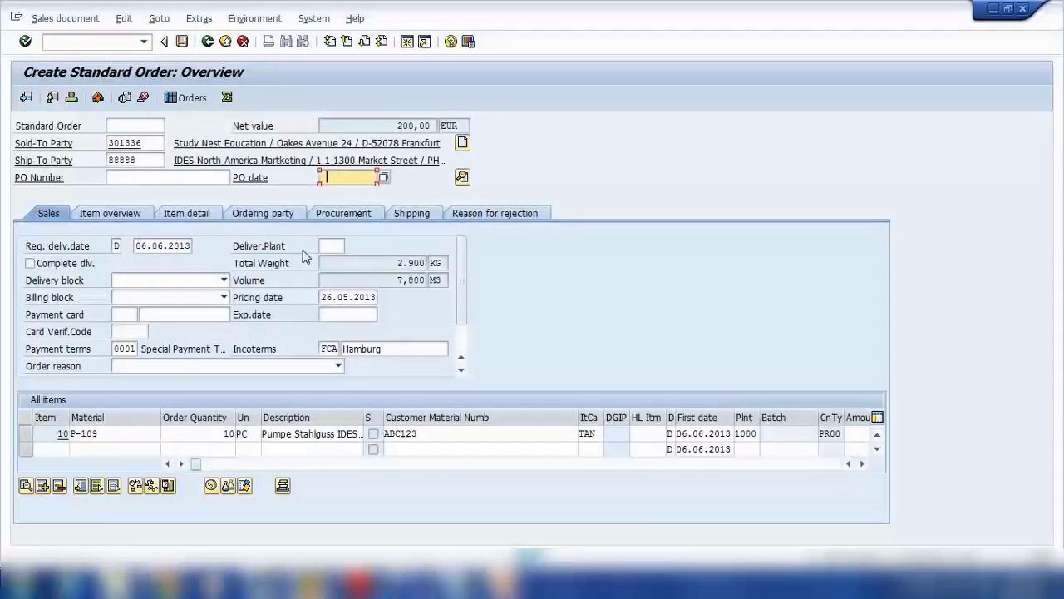
# Abandon the unsaved order and start a quotation of type QT with transaction VA21.
pyautogui.click(112, 42)
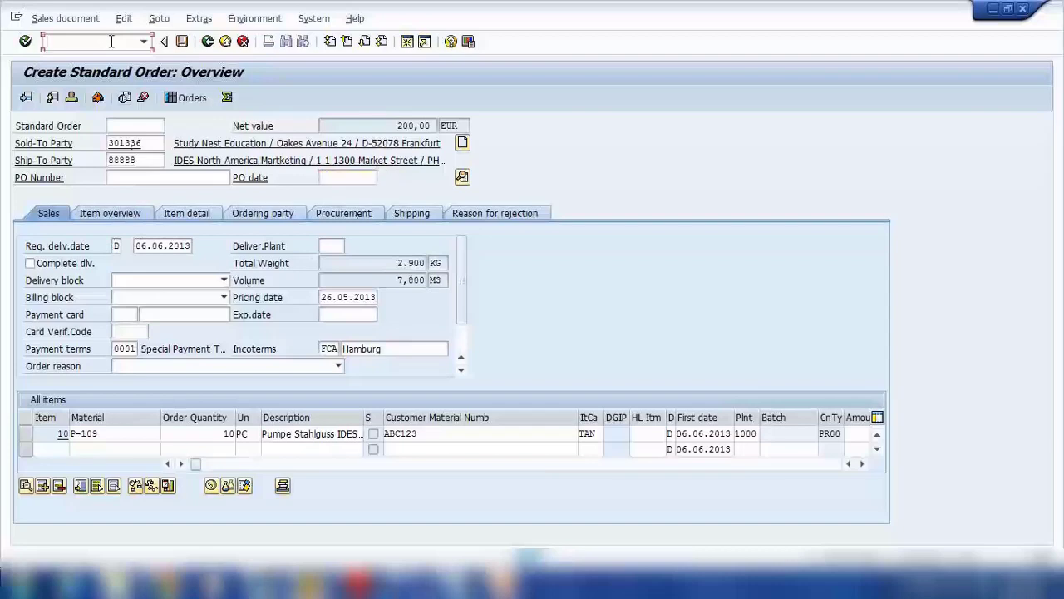
pyautogui.write('/NVA21')
pyautogui.press('Return')
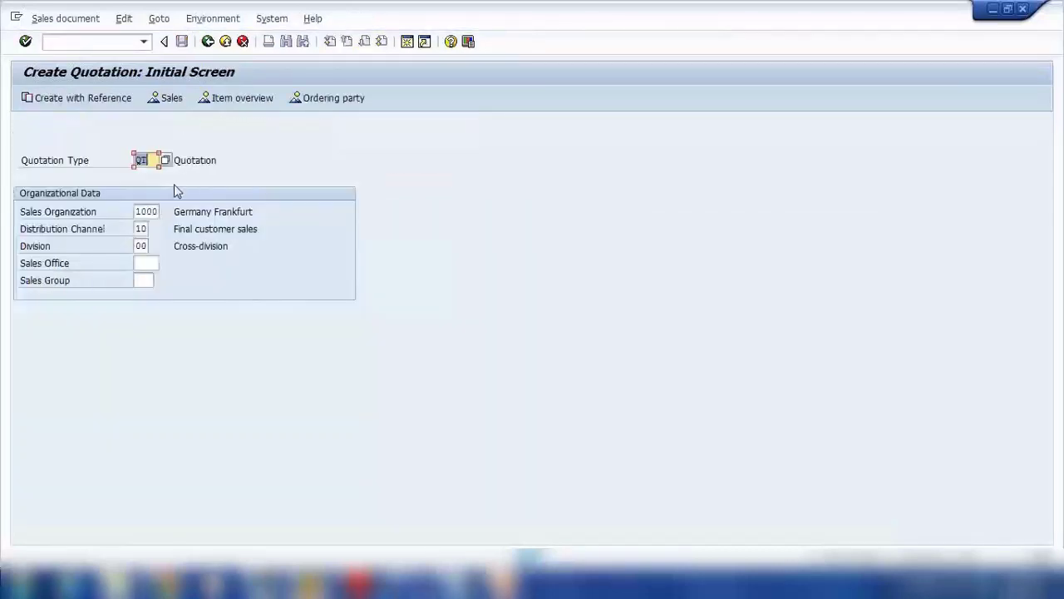
pyautogui.press('Return')
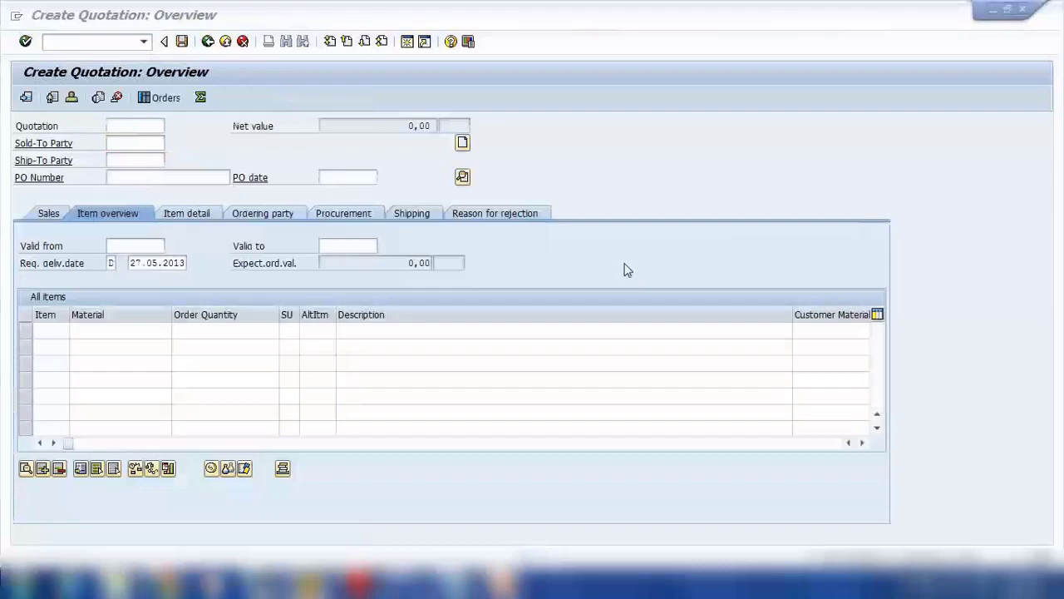
# Enter the quotation's sold-to party and add material P-109 with order quantity 10.
pyautogui.click(125, 143)
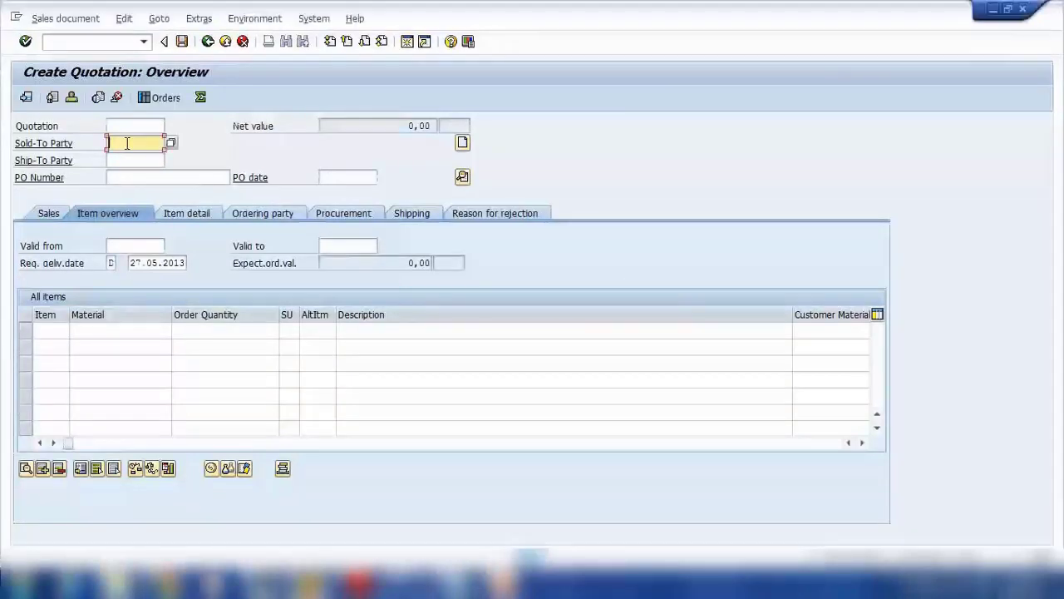
pyautogui.click(125, 158)
pyautogui.click(118, 330)
pyautogui.click(118, 348)
pyautogui.click(230, 331)
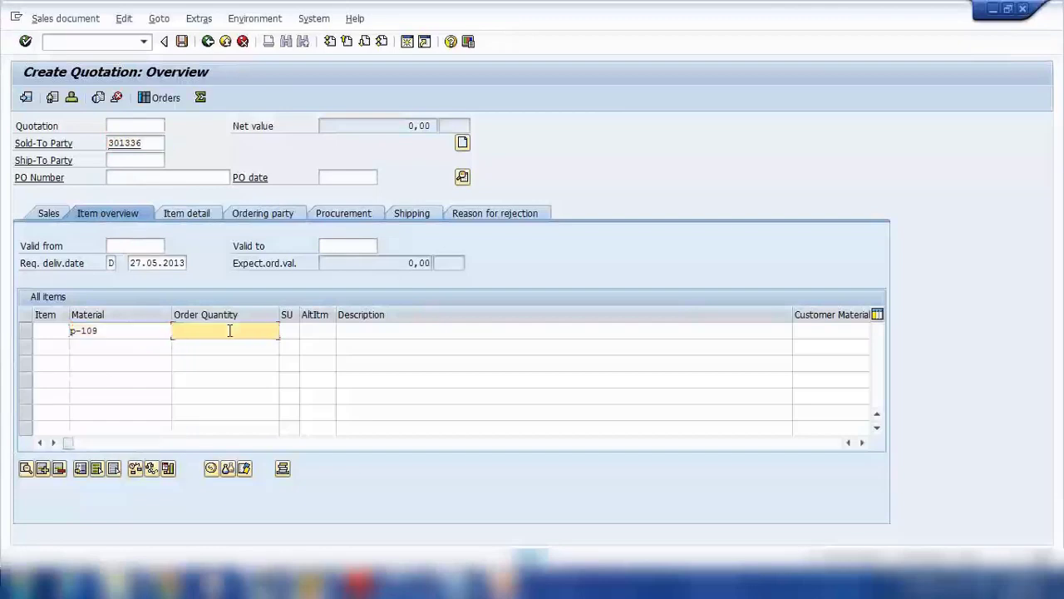
pyautogui.write('10')
pyautogui.press('Return')
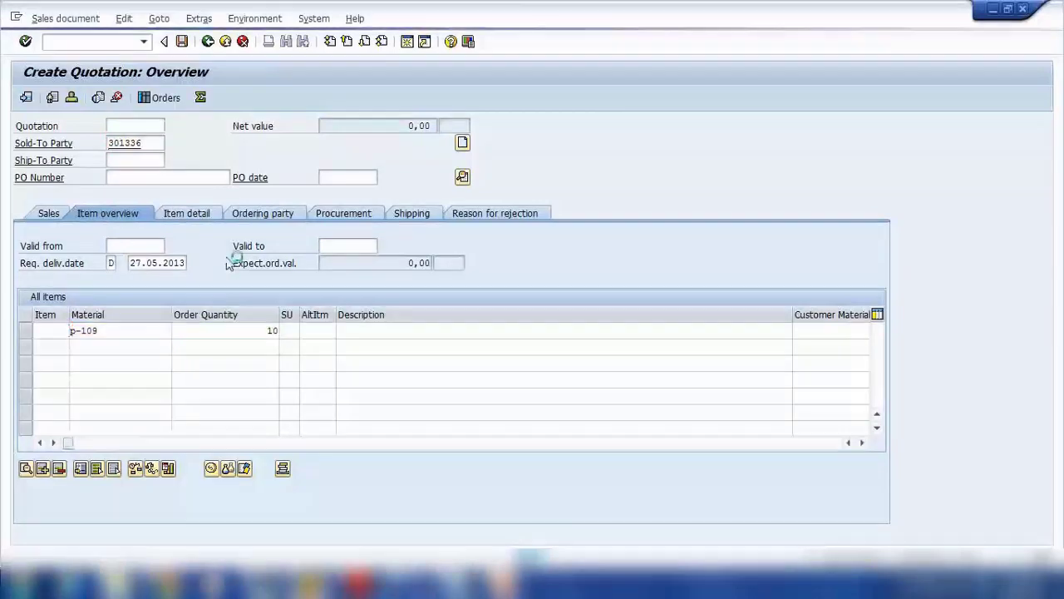
# Set the quotation's validity from 26.05.2013 to 26.06.2013 and save the quotation.
pyautogui.click(333, 246)
pyautogui.click(147, 248)
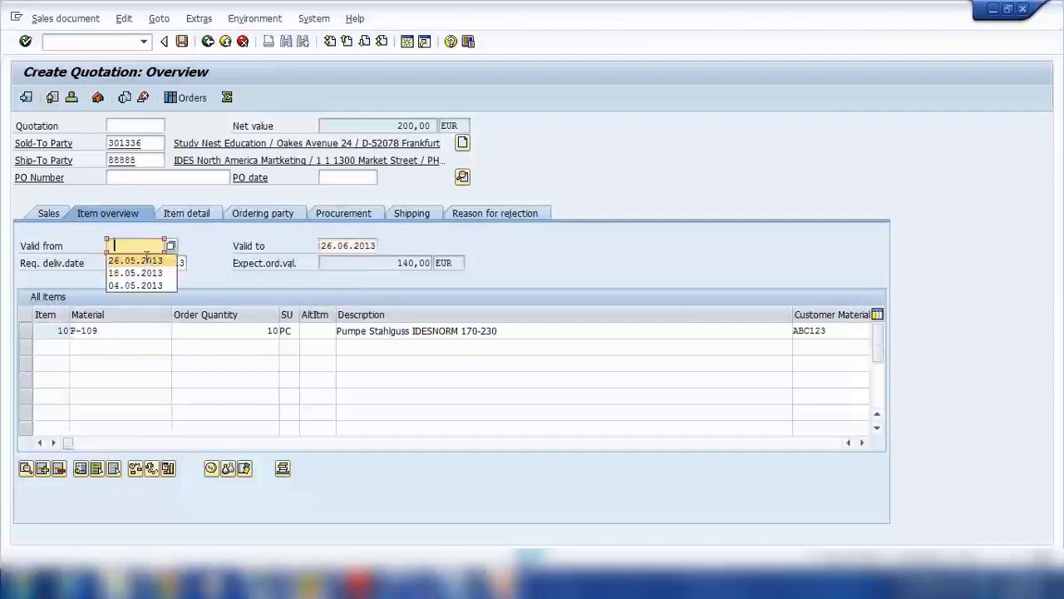
pyautogui.click(133, 260)
pyautogui.click(164, 41)
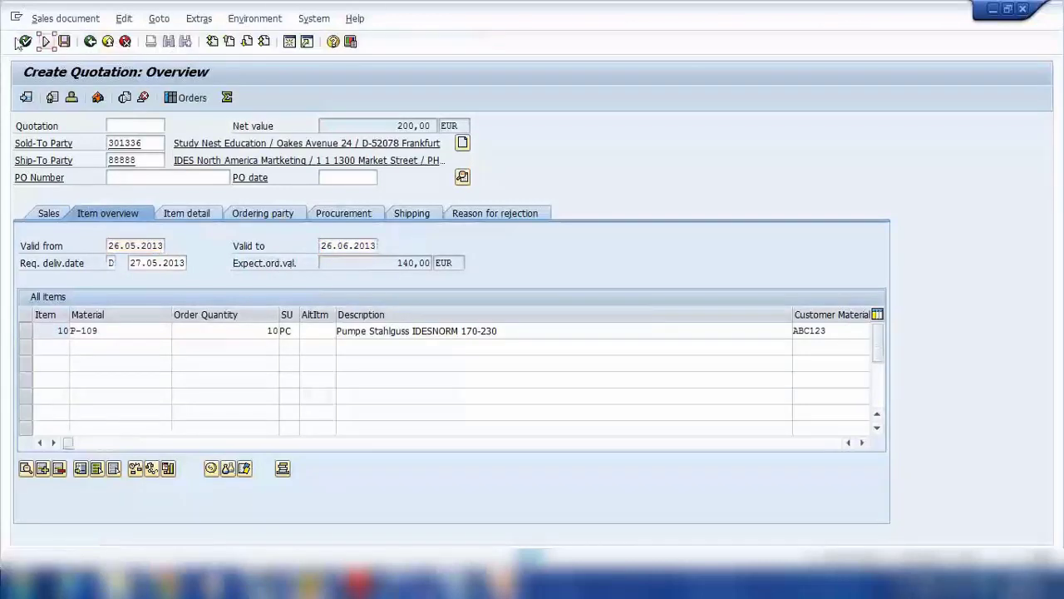
pyautogui.click(46, 41)
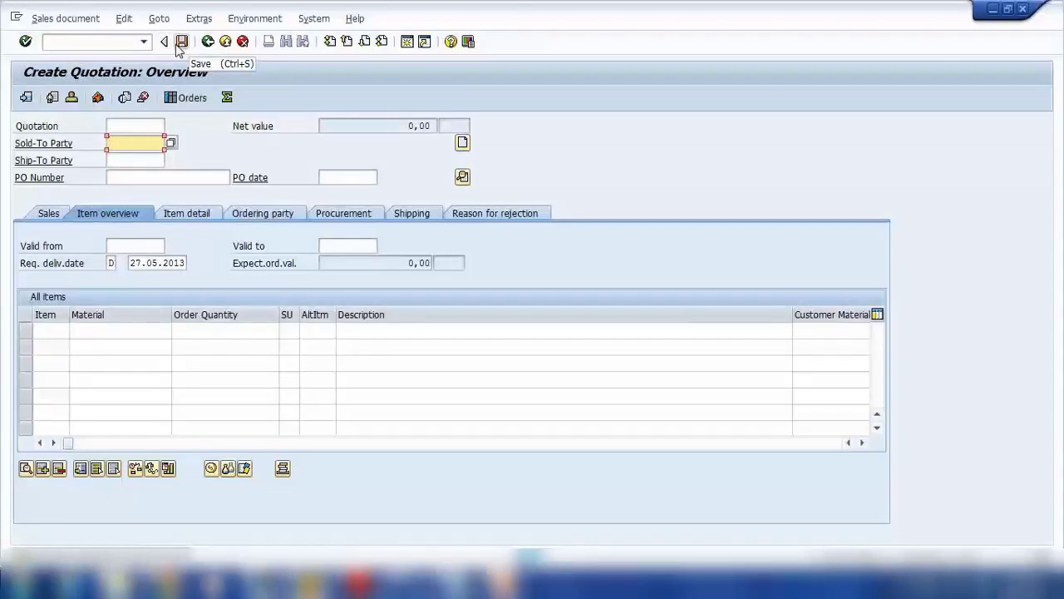
# Start a standard order with transaction VA01 and copy the newly saved quotation into it by reference.
pyautogui.click(137, 41)
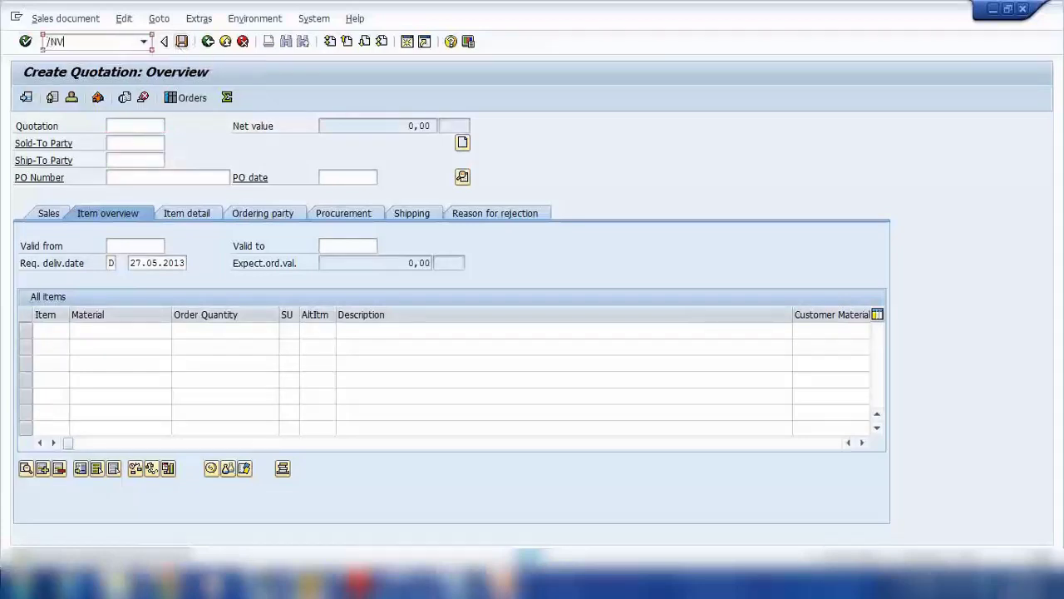
pyautogui.write('/NVA01')
pyautogui.press('Return')
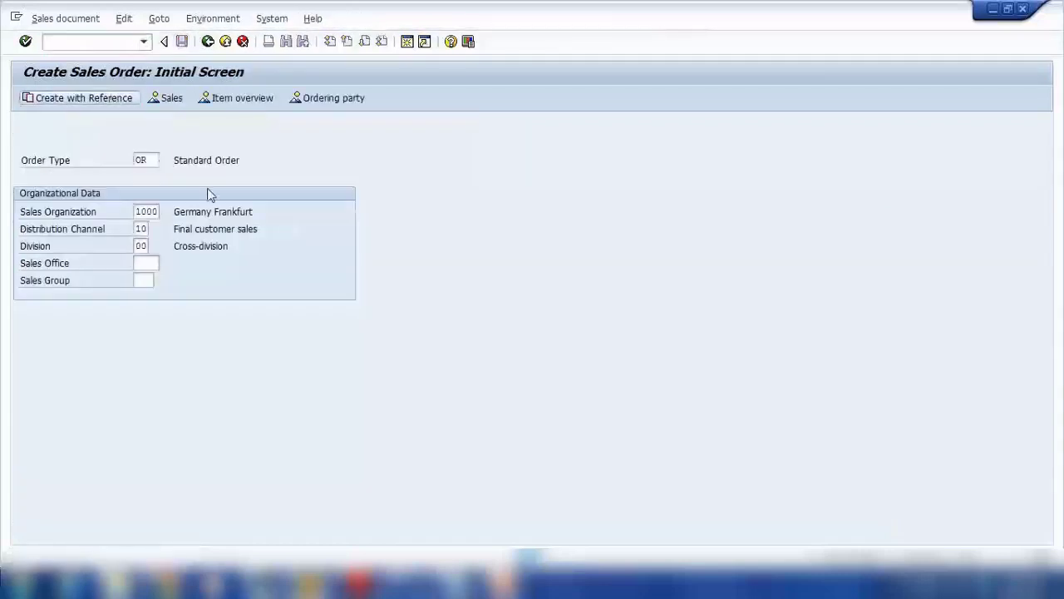
pyautogui.press('F8')
pyautogui.click(232, 285)
pyautogui.click(233, 298)
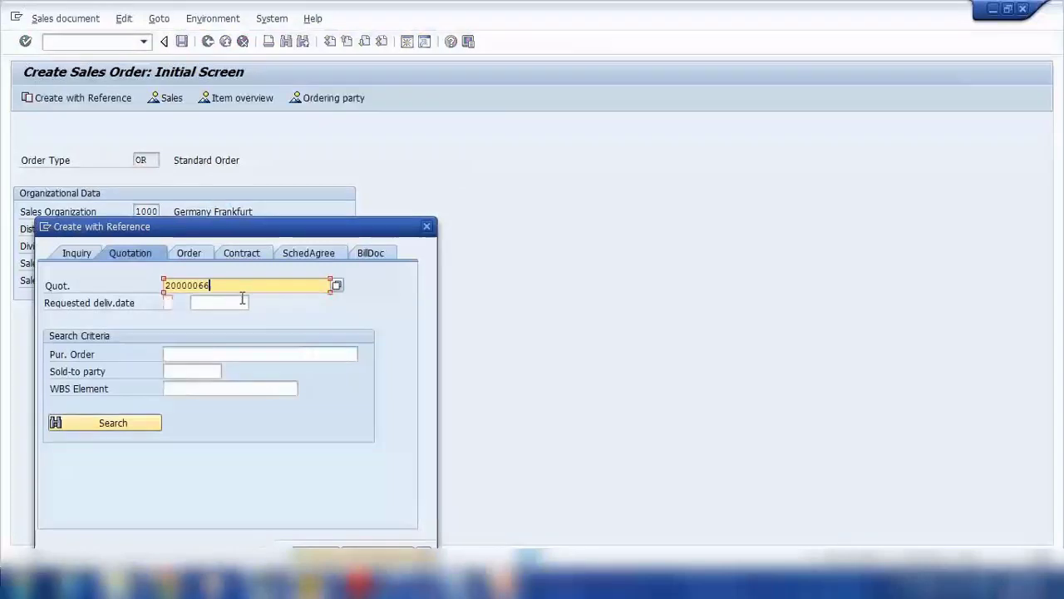
pyautogui.press('BackSpace')
pyautogui.write('7')
pyautogui.moveTo(272, 220); pyautogui.dragTo(300, 81)
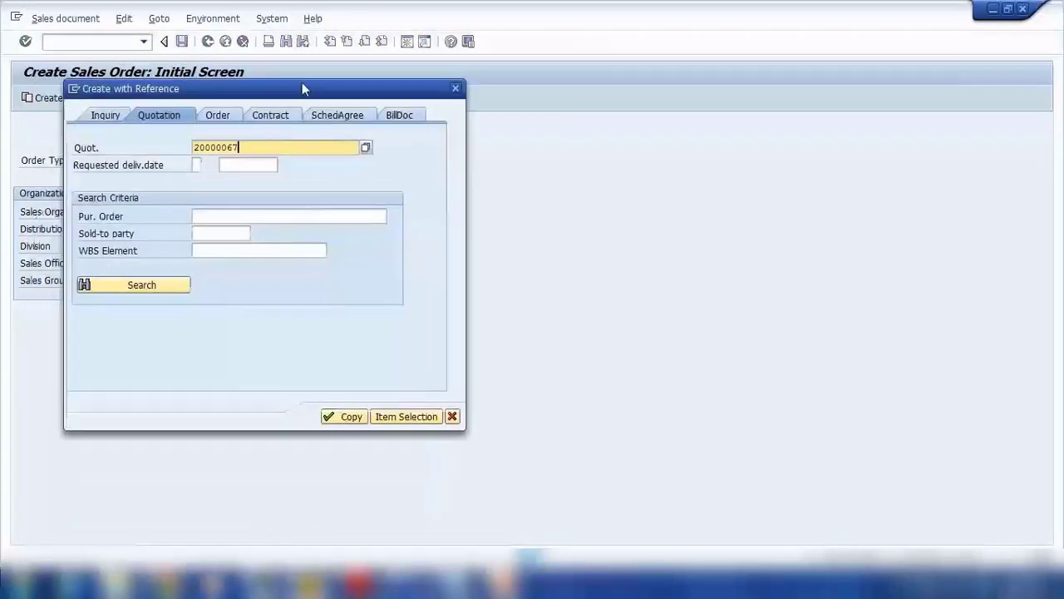
pyautogui.click(345, 418)
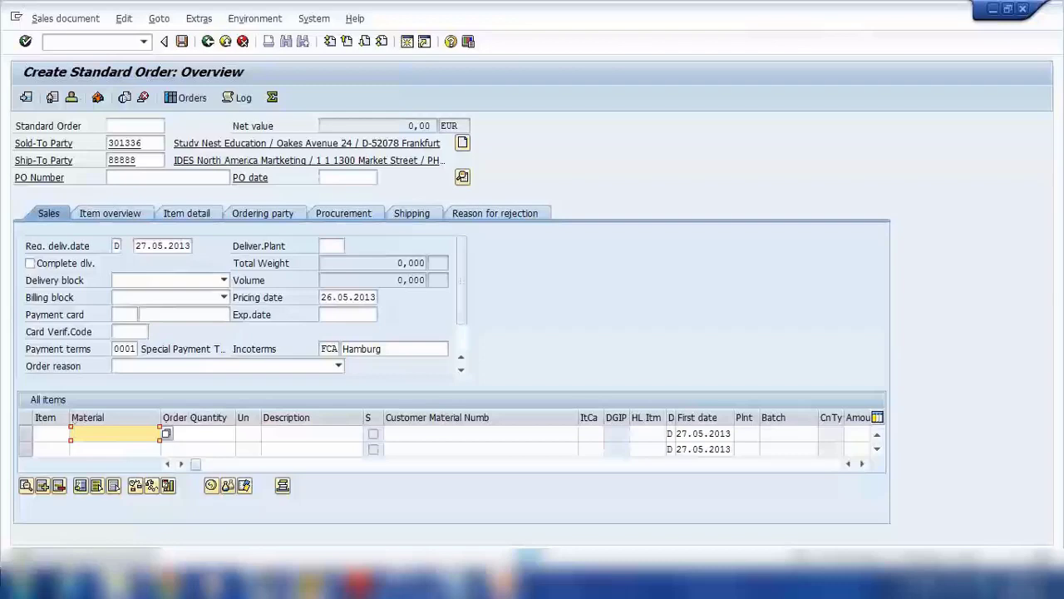
# Read the detailed explanation of the copying error, close it, and look through the functions available for the order.
pyautogui.press('Return')
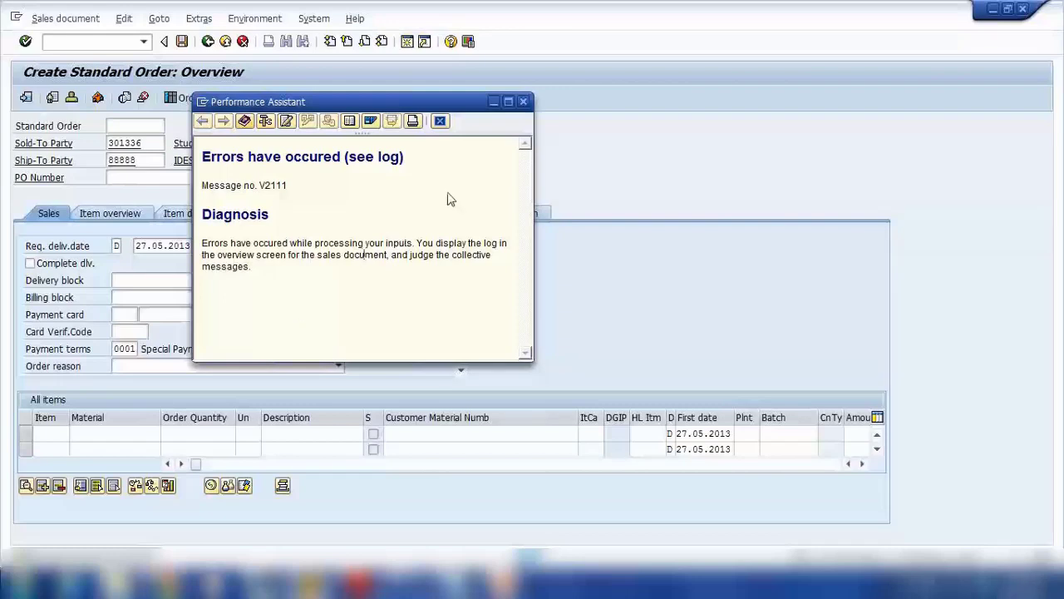
pyautogui.click(522, 101)
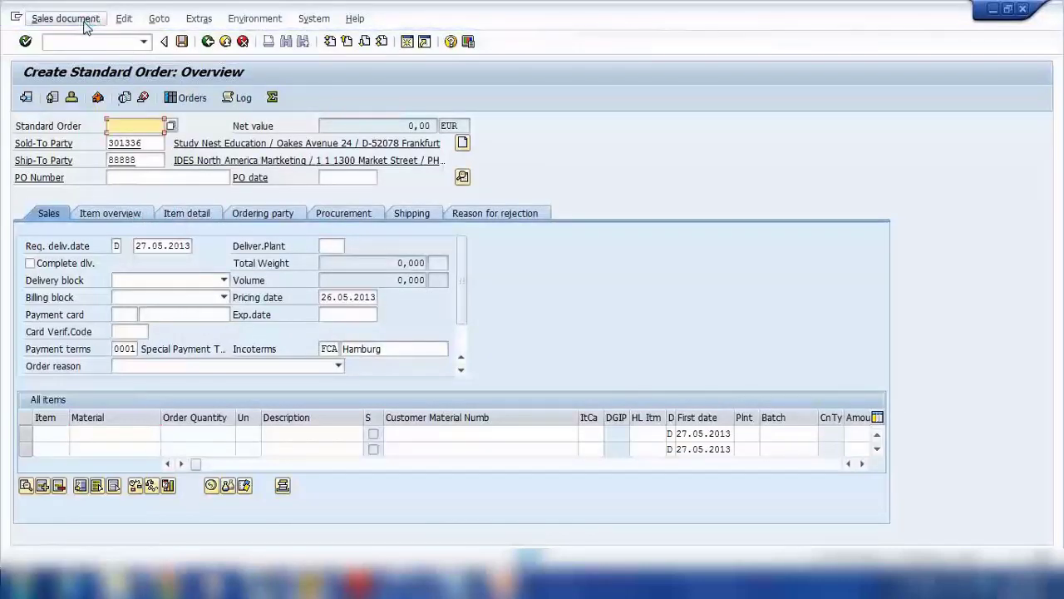
pyautogui.click(86, 23)
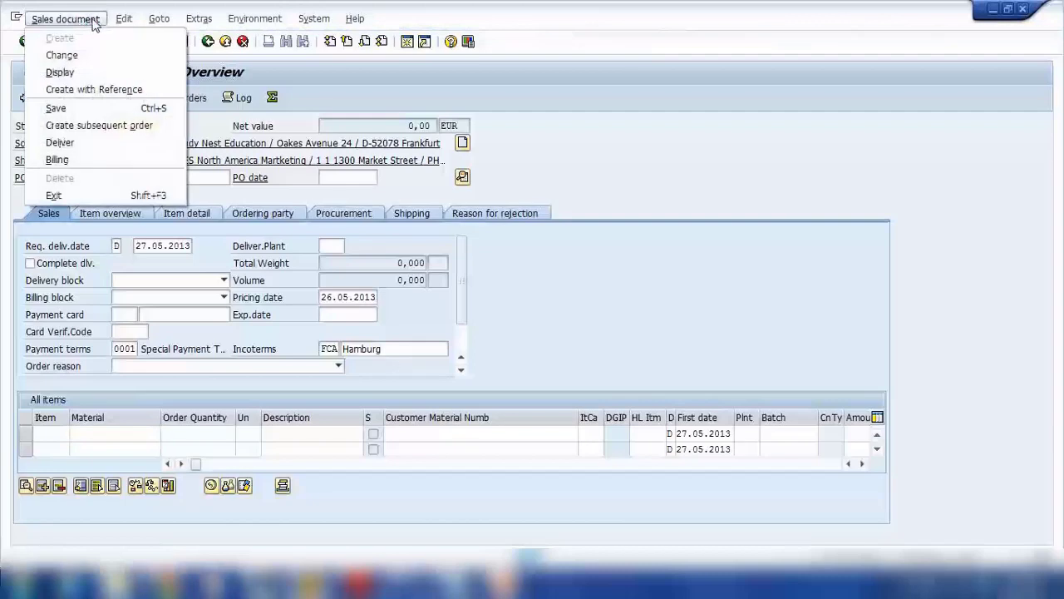
pyautogui.moveTo(116, 23)
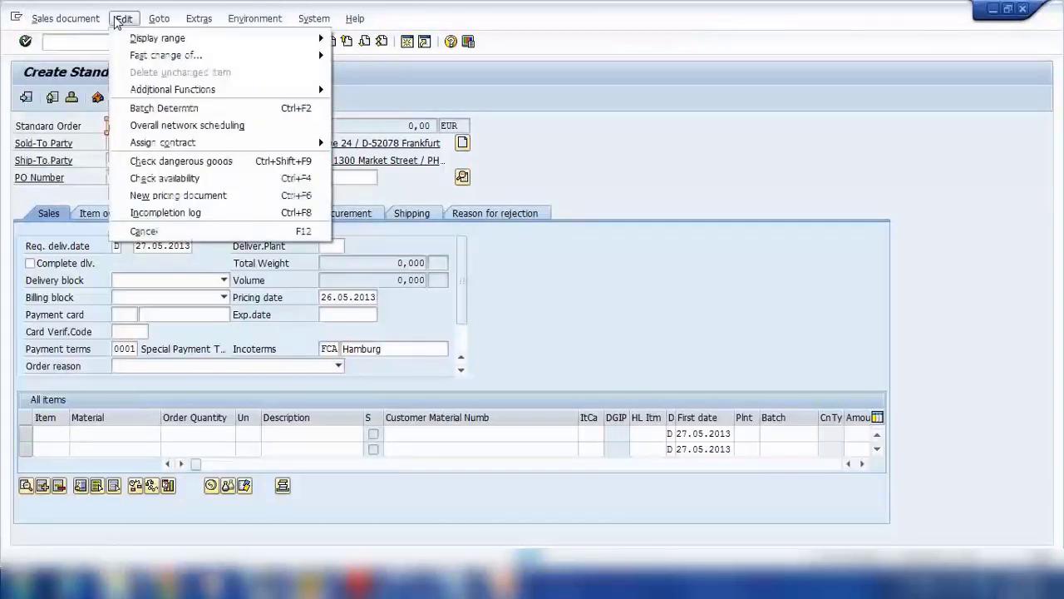